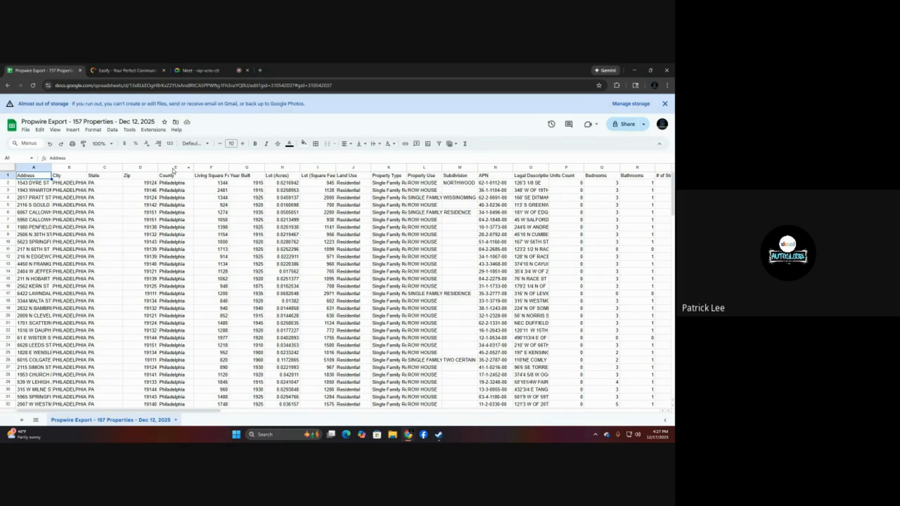
# Delete columns E through Z, from County to # of Fireplaces.
pyautogui.moveTo(173, 168); pyautogui.dragTo(559, 172)
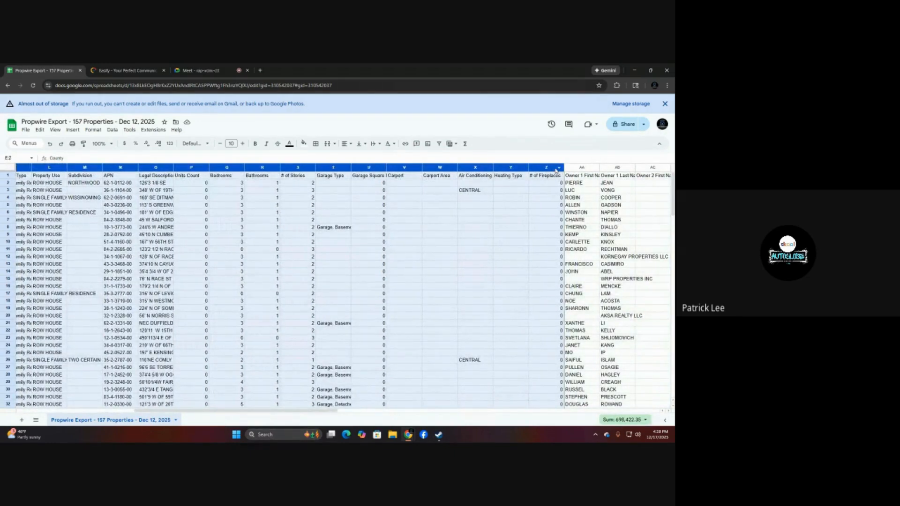
pyautogui.rightClick(555, 168)
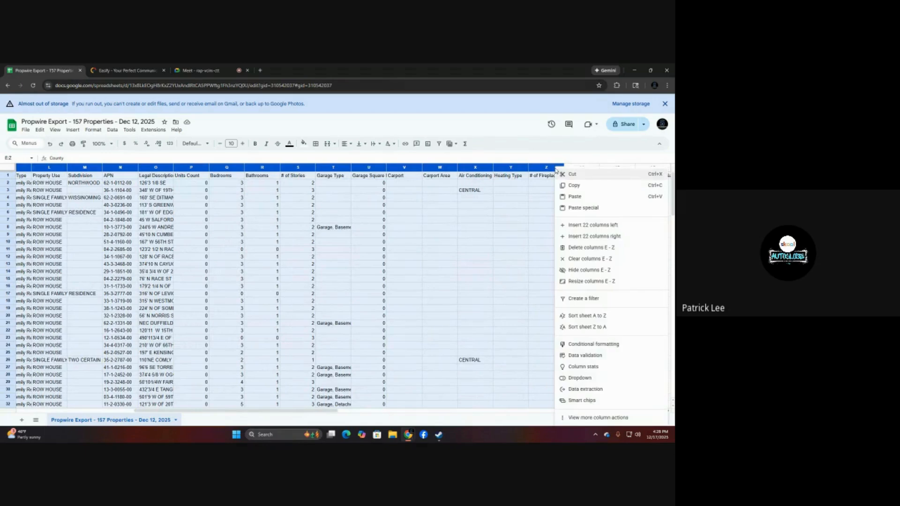
pyautogui.click(585, 248)
pyautogui.moveTo(265, 411); pyautogui.dragTo(60, 414)
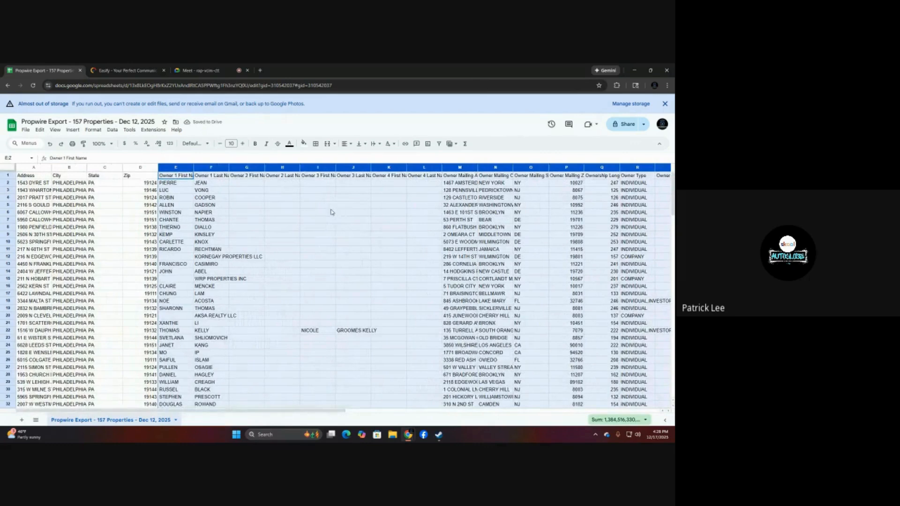
pyautogui.click(339, 205)
# Delete columns G through U, from Owner 2 First Name up to the column before Do Not 1 Call.
pyautogui.click(240, 168)
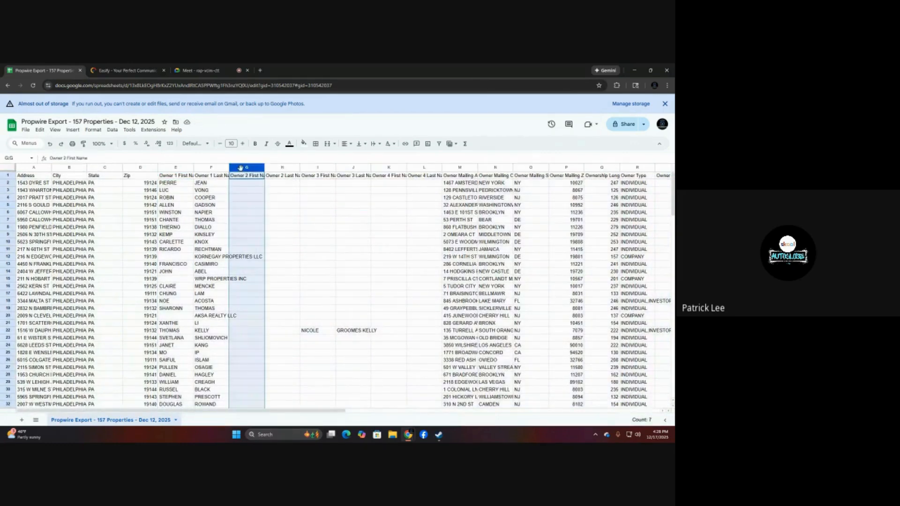
pyautogui.click(318, 237)
pyautogui.moveTo(237, 168); pyautogui.dragTo(544, 168)
pyautogui.rightClick(545, 169)
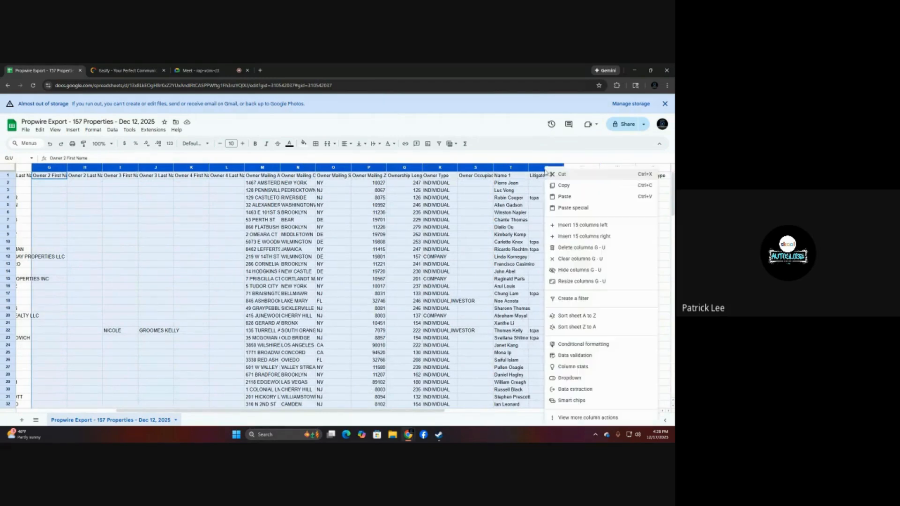
pyautogui.click(576, 248)
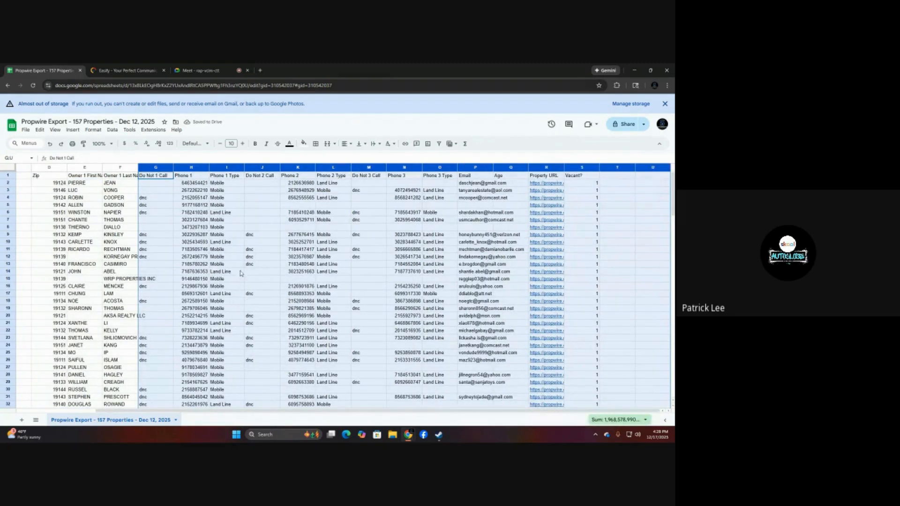
pyautogui.click(268, 204)
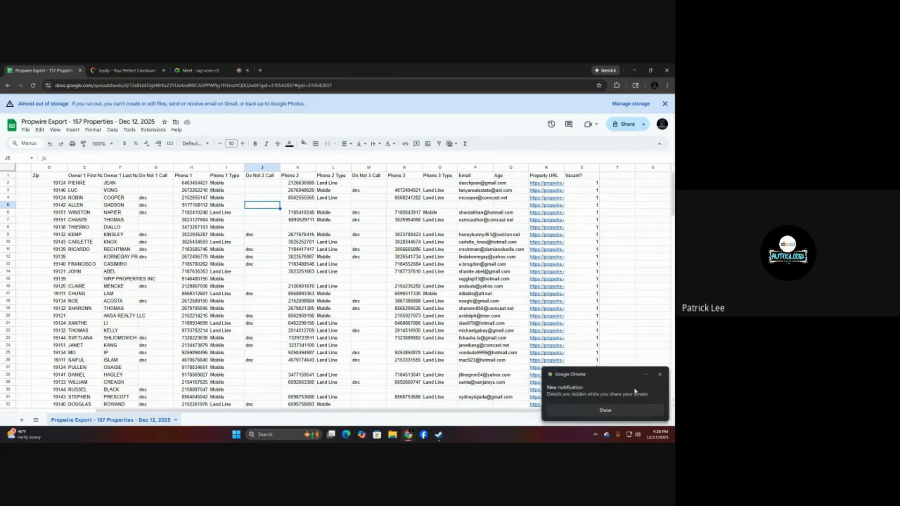
pyautogui.click(659, 374)
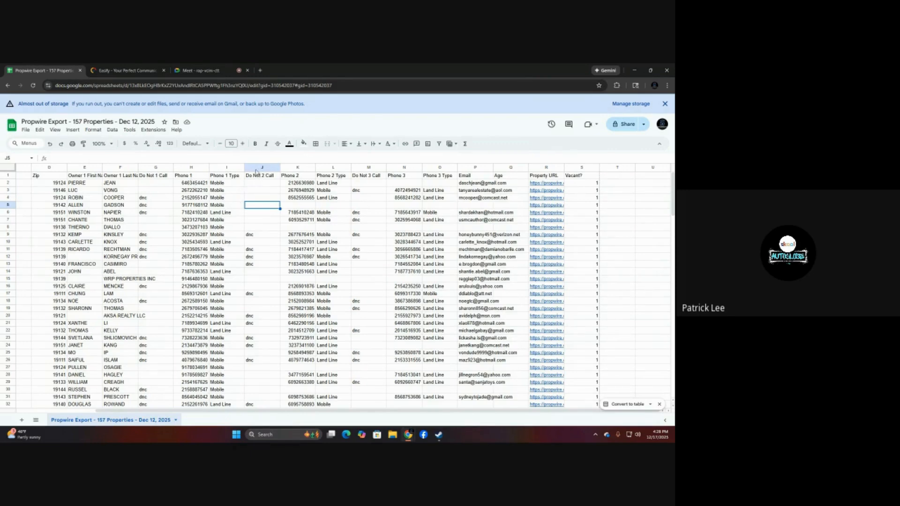
# Delete the Do Not 2 Call through Phone 3 Type columns, plus the Email through Vacant? columns and the empty ones after them.
pyautogui.moveTo(259, 168); pyautogui.dragTo(432, 171)
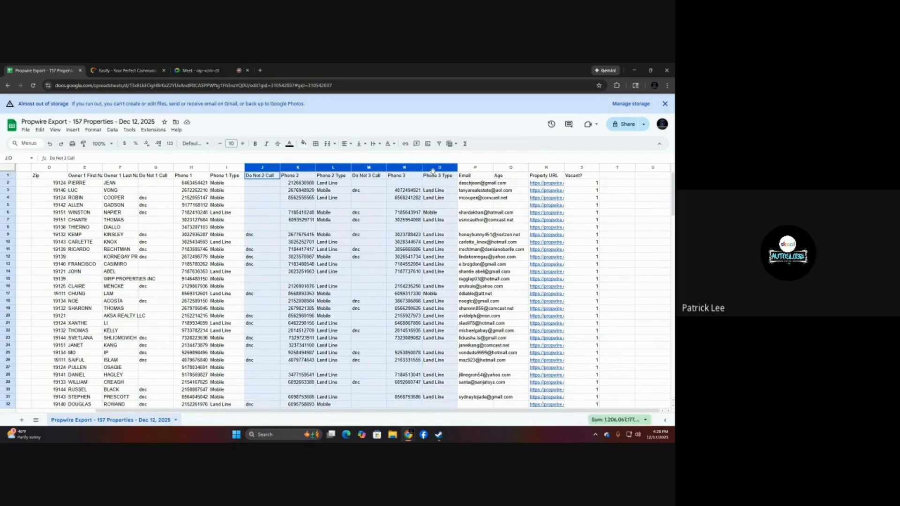
pyautogui.rightClick(440, 169)
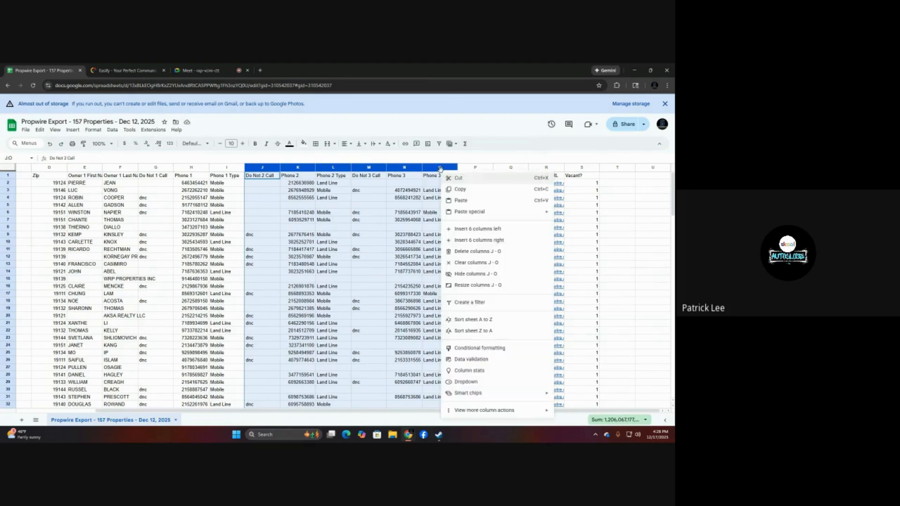
pyautogui.click(480, 253)
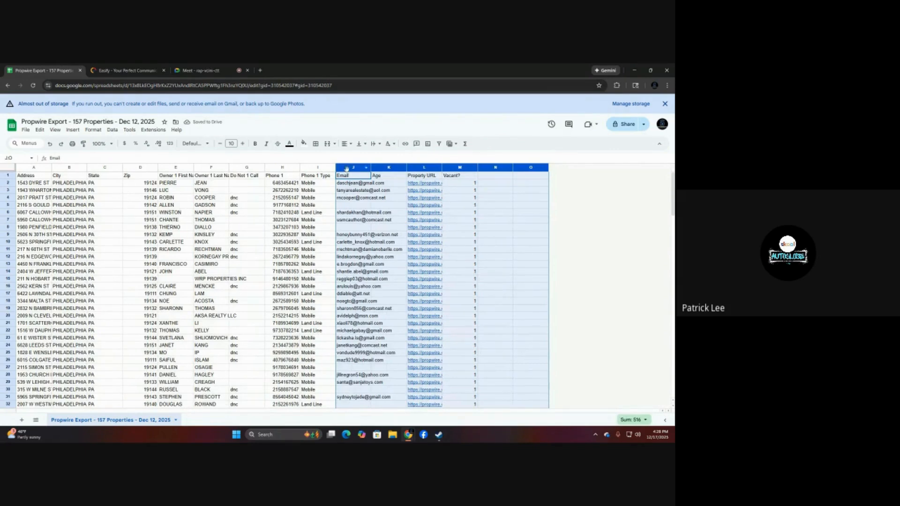
pyautogui.rightClick(510, 171)
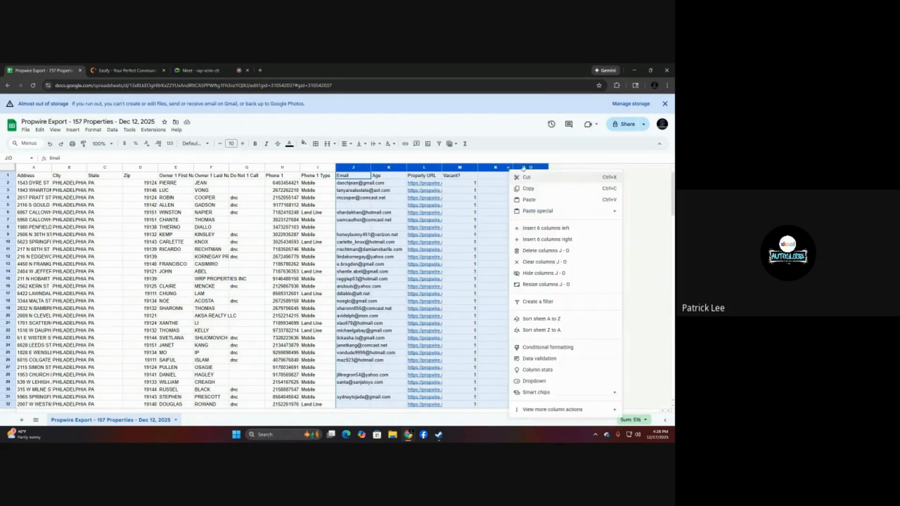
pyautogui.click(556, 252)
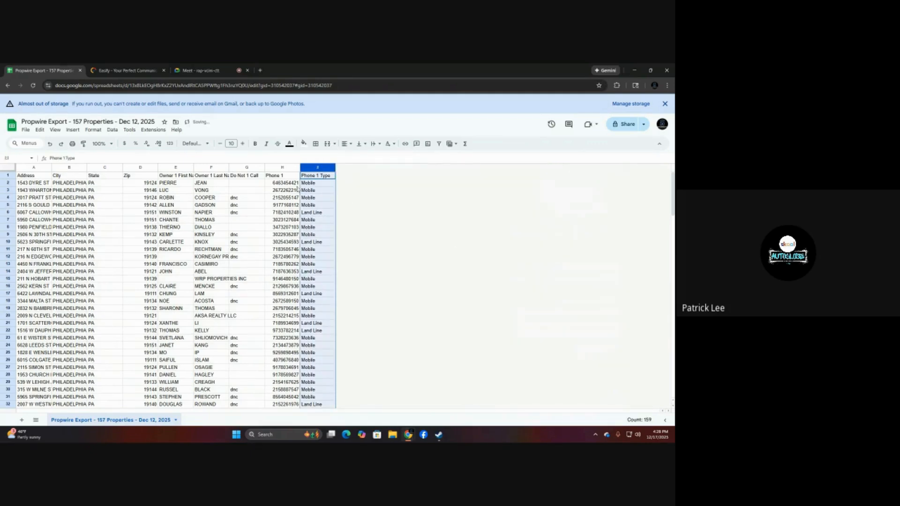
pyautogui.click(333, 213)
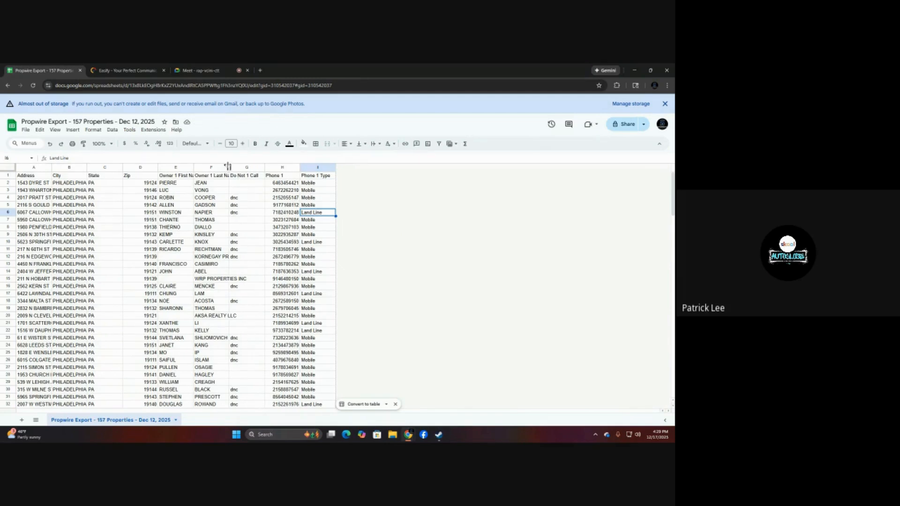
# Widen the Owner 1 Last Name column and create a filter over the Do Not 1 Call, Phone 1 and Phone 1 Type columns.
pyautogui.moveTo(228, 167); pyautogui.dragTo(265, 167)
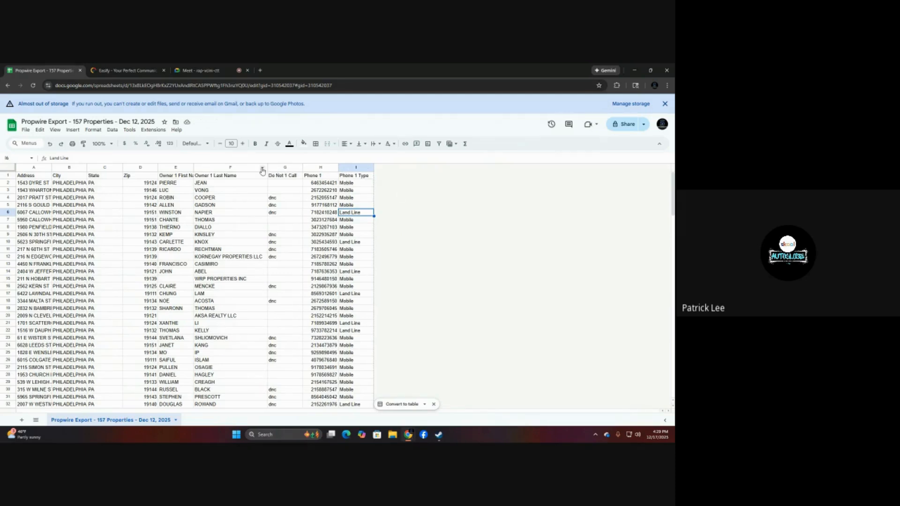
pyautogui.moveTo(286, 167); pyautogui.dragTo(361, 167)
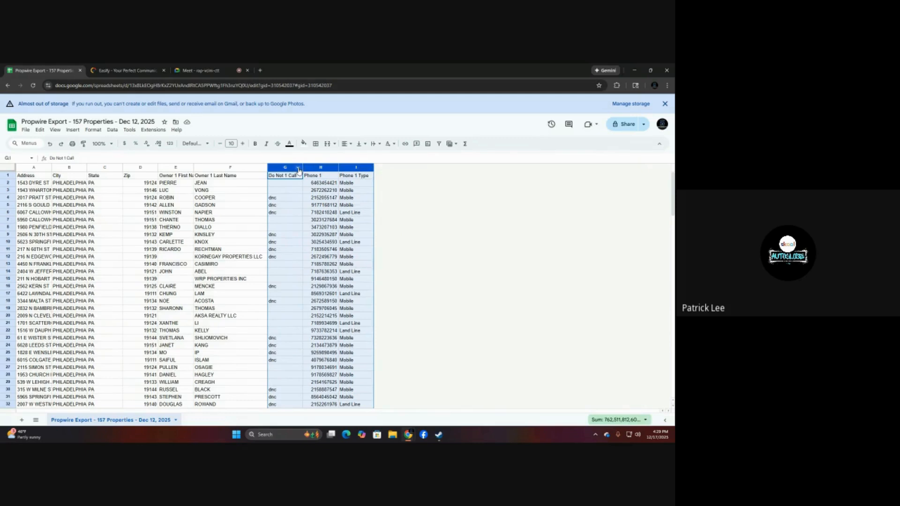
pyautogui.click(298, 168)
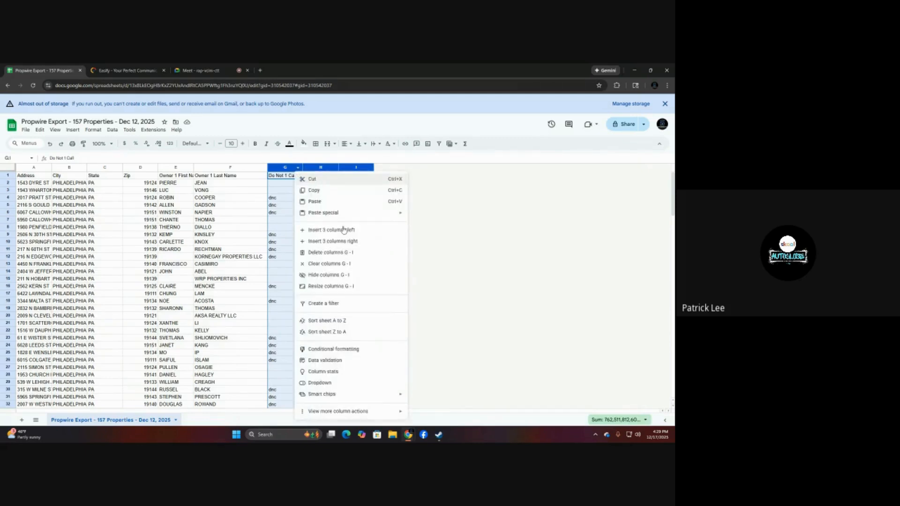
pyautogui.click(332, 304)
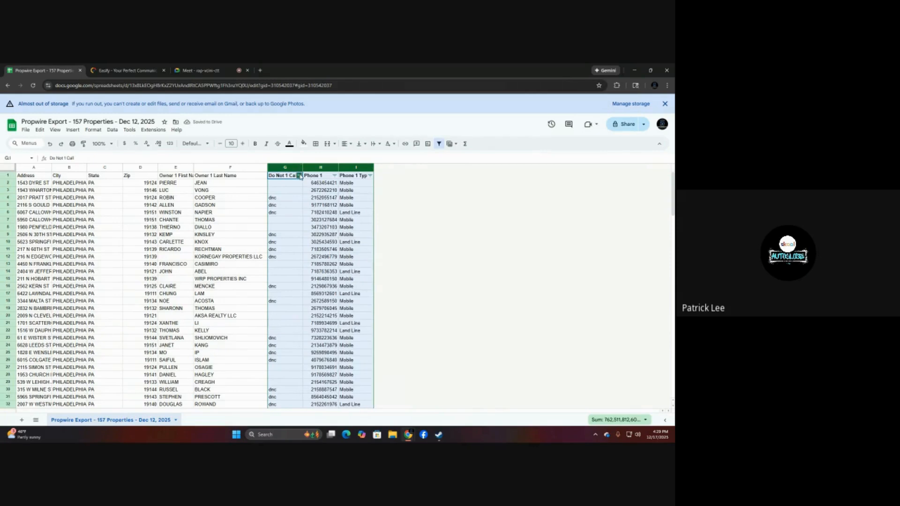
# Filter the Do Not 1 Call column by values to show only blanks, excluding dnc.
pyautogui.click(299, 175)
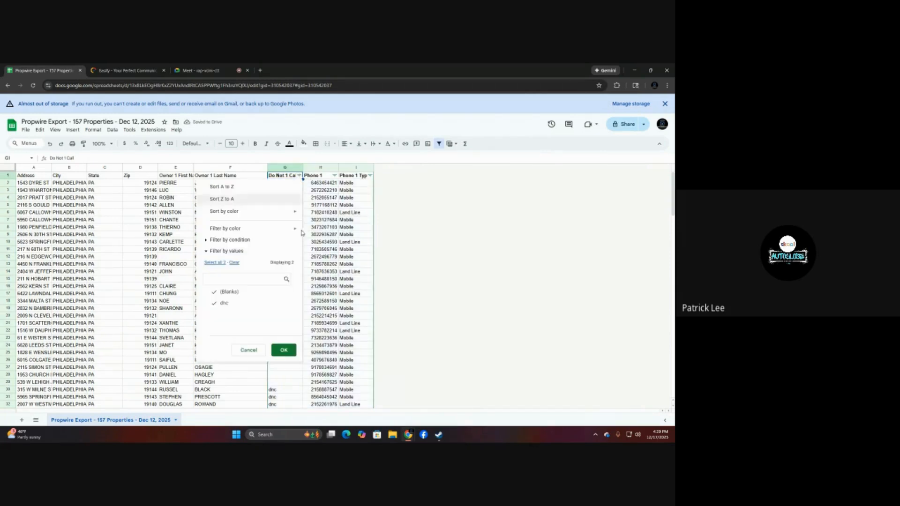
pyautogui.click(245, 302)
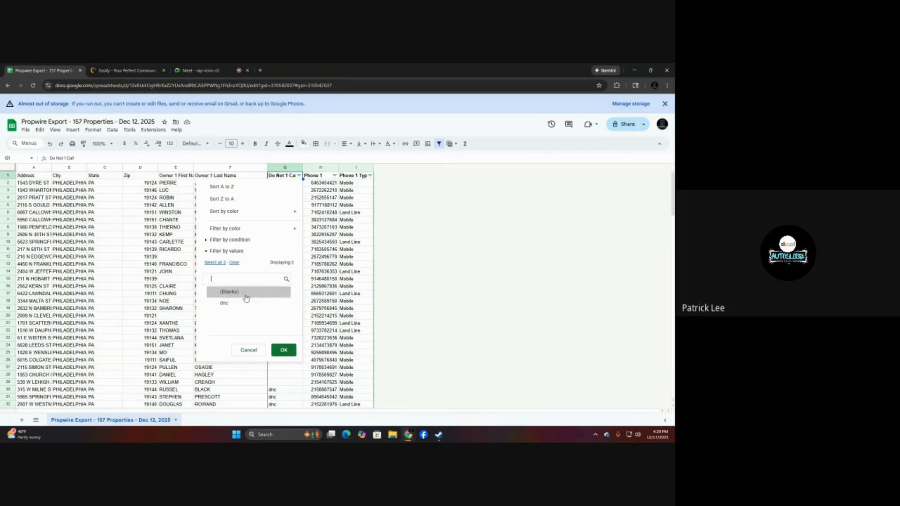
pyautogui.click(281, 352)
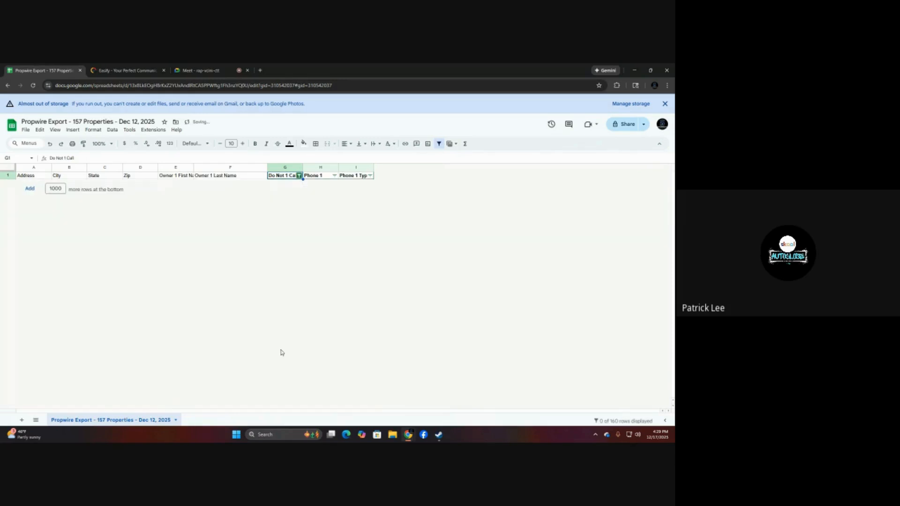
pyautogui.click(299, 175)
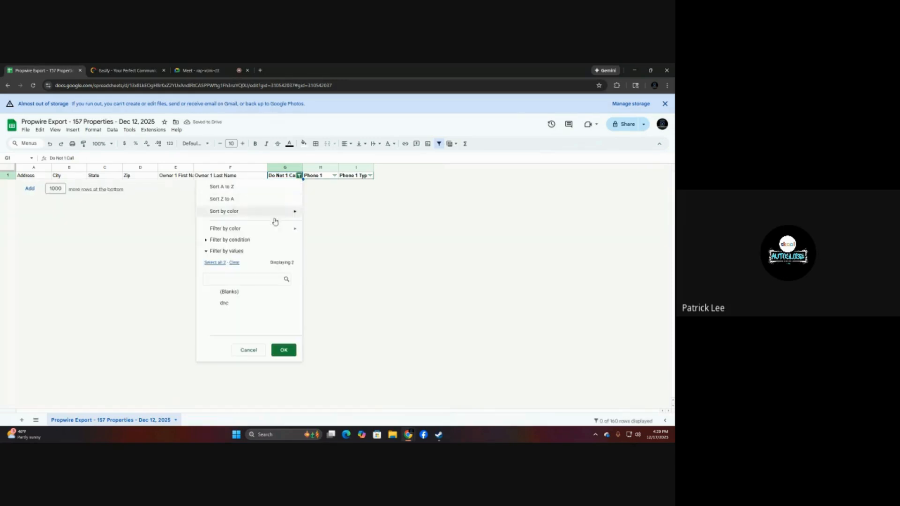
pyautogui.click(241, 295)
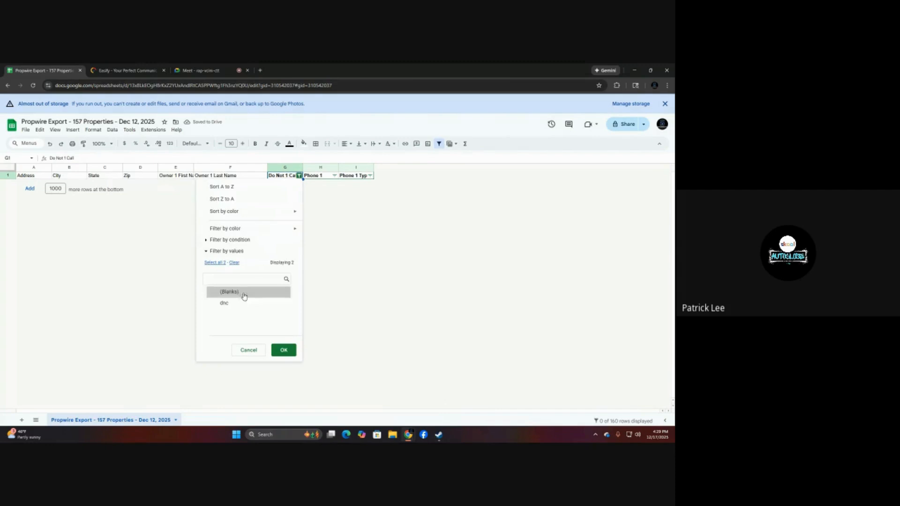
pyautogui.click(284, 350)
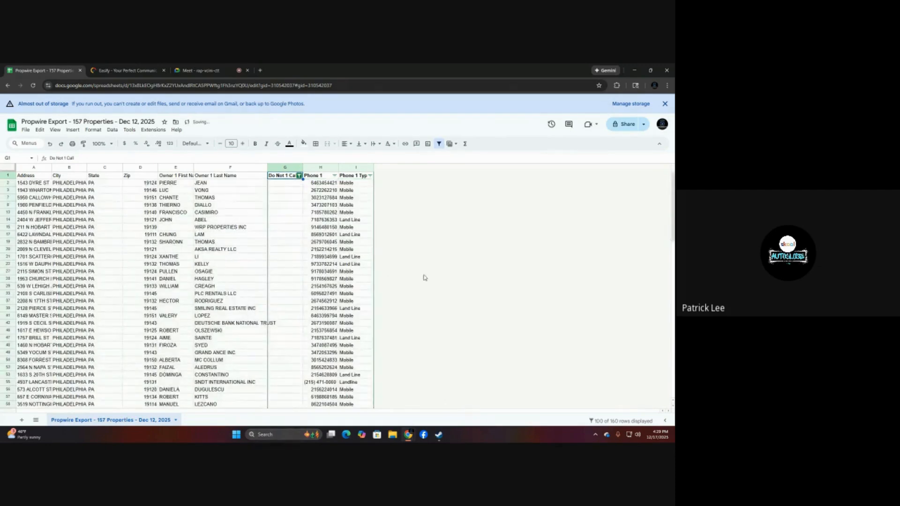
# Filter the Phone 1 Type column to exclude Land Line and Landline, keeping Mobile and blanks.
pyautogui.press('Right')
pyautogui.press('Right')
pyautogui.click(370, 175)
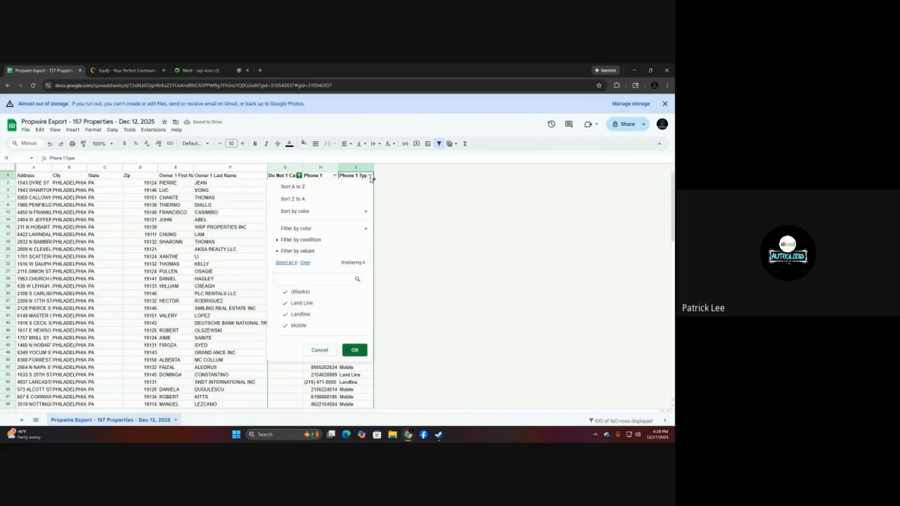
pyautogui.click(307, 314)
pyautogui.click(307, 303)
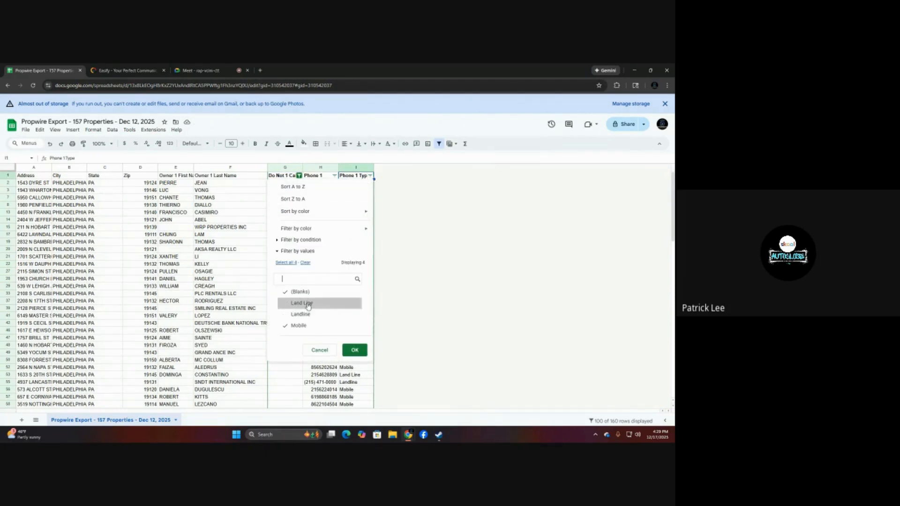
pyautogui.click(353, 351)
pyautogui.scroll(-10, 449, 309)
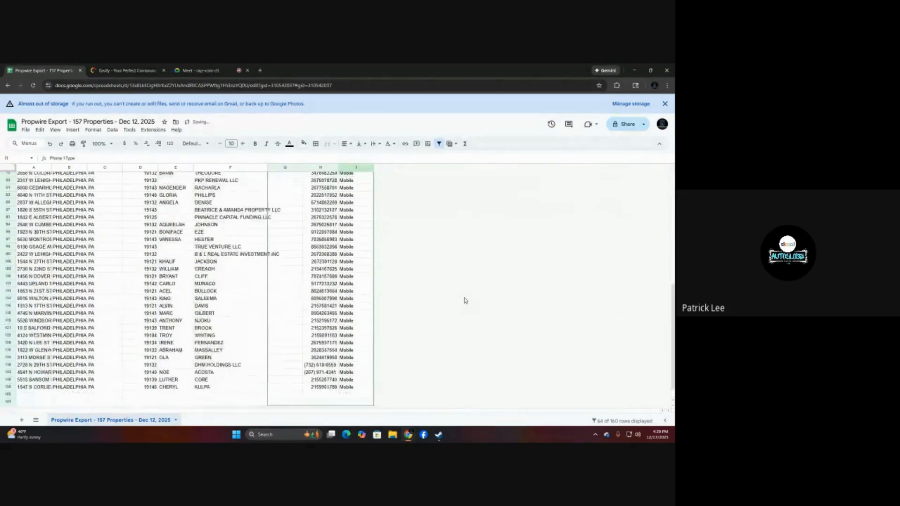
pyautogui.scroll(10, 465, 300)
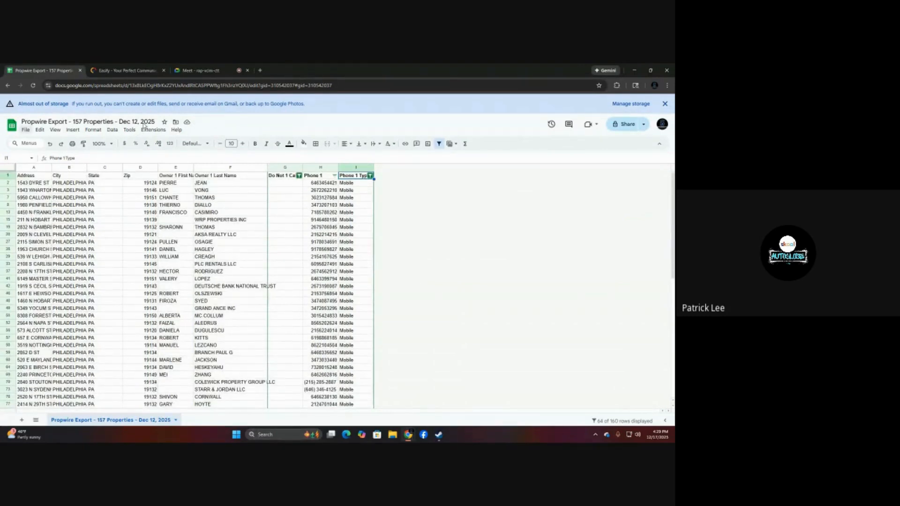
# Replace the spreadsheet's title with "Philadelphia-Leads-".
pyautogui.click(154, 121)
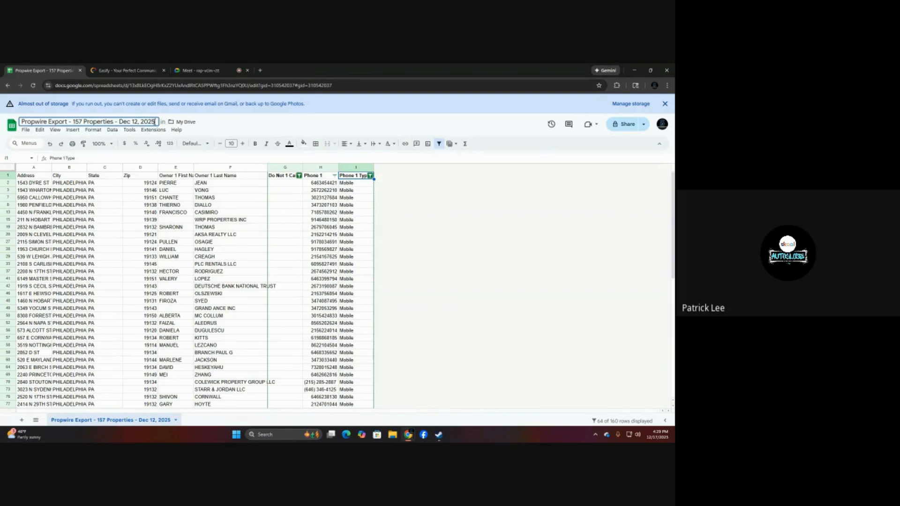
pyautogui.press('BackSpace')
pyautogui.press('BackSpace')
pyautogui.press('BackSpace')
pyautogui.press('BackSpace')
pyautogui.press('BackSpace')
pyautogui.press('BackSpace')
pyautogui.press('BackSpace')
pyautogui.press('BackSpace')
pyautogui.press('BackSpace')
pyautogui.press('BackSpace')
pyautogui.press('BackSpace')
pyautogui.press('BackSpace')
pyautogui.press('BackSpace')
pyautogui.press('BackSpace')
pyautogui.press('BackSpace')
pyautogui.press('BackSpace')
pyautogui.press('BackSpace')
pyautogui.press('BackSpace')
pyautogui.press('BackSpace')
pyautogui.press('BackSpace')
pyautogui.press('BackSpace')
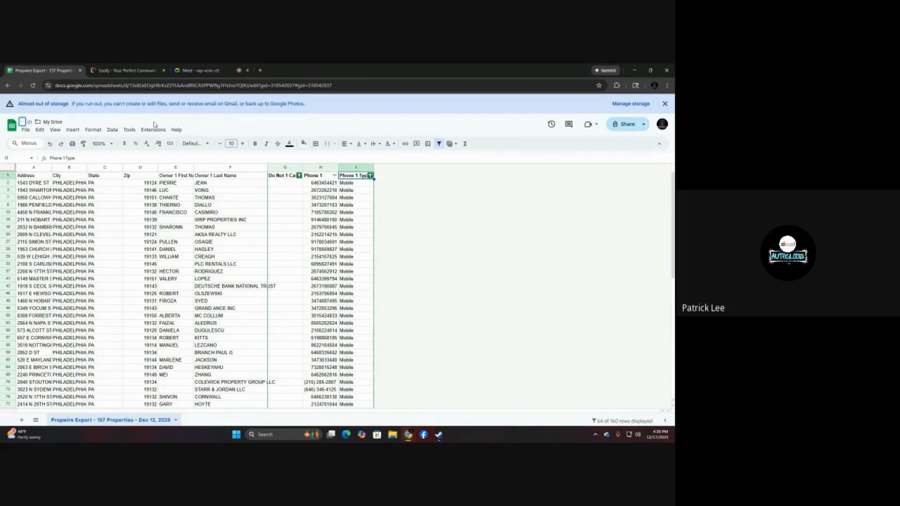
pyautogui.write('Philadelphia')
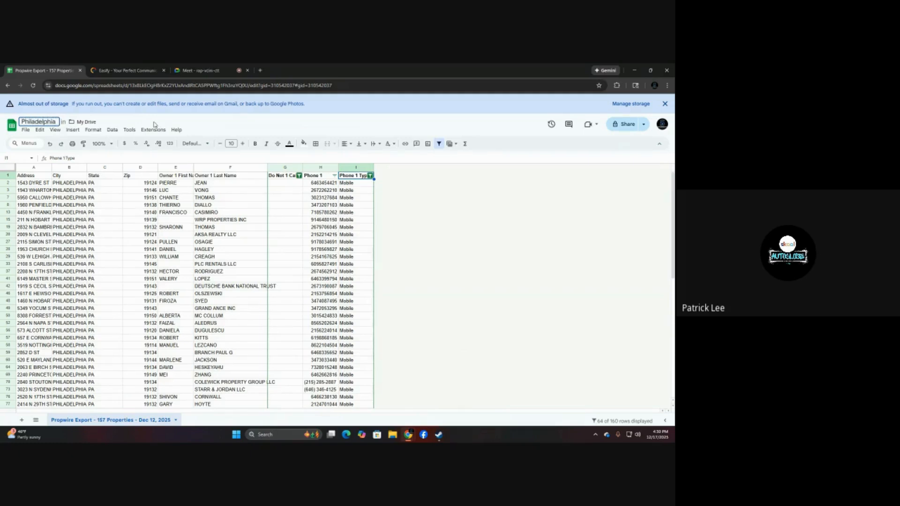
pyautogui.write('-Leads-')
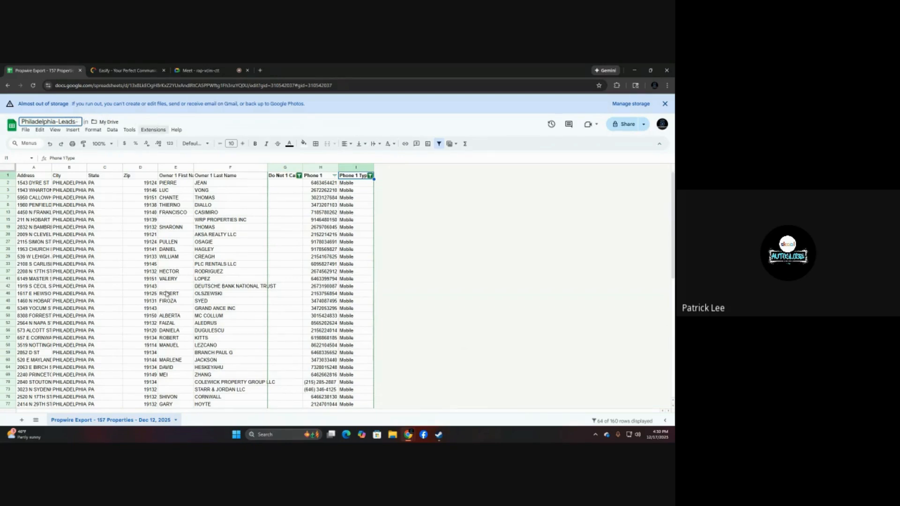
# Look over the filtered leads down to the last row and commit the spreadsheet title Philadelphia-Leads-.
pyautogui.scroll(-5, 167, 295)
pyautogui.scroll(5, 167, 298)
pyautogui.scroll(-5, 165, 276)
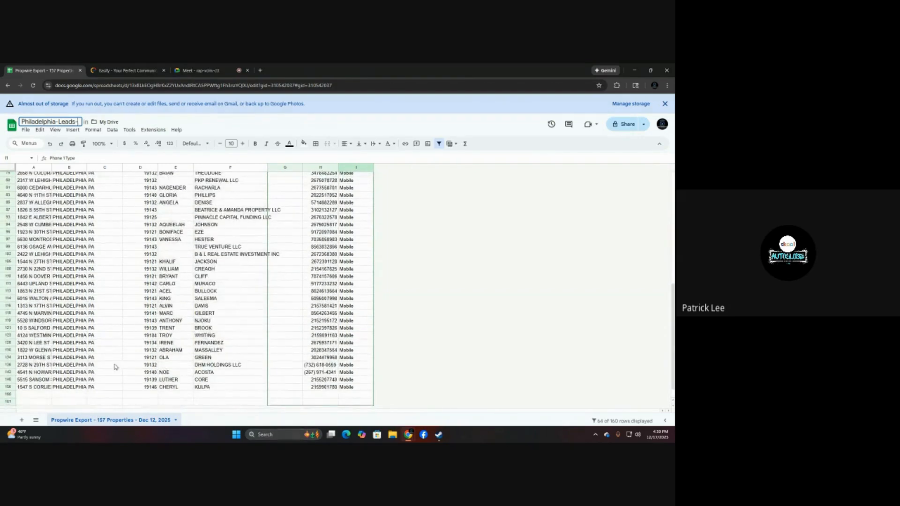
pyautogui.scroll(5, 41, 387)
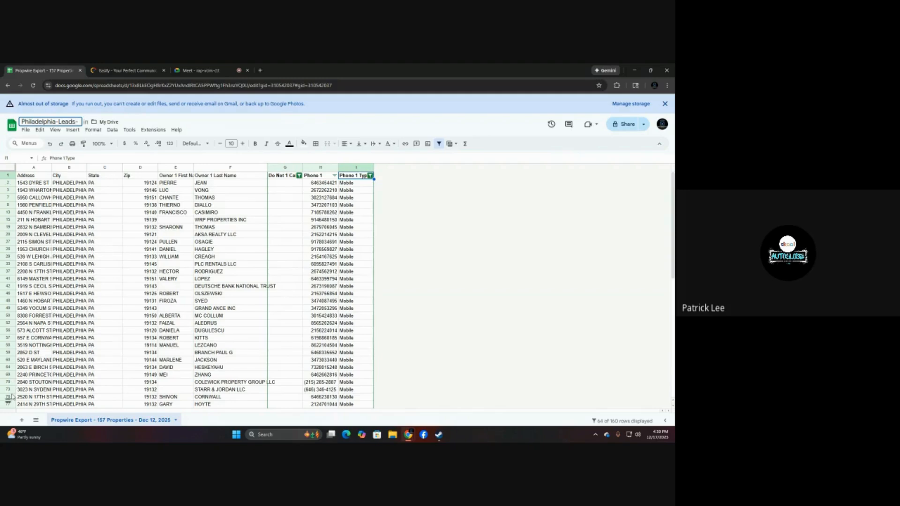
pyautogui.scroll(-5, 11, 398)
pyautogui.scroll(-5, 11, 399)
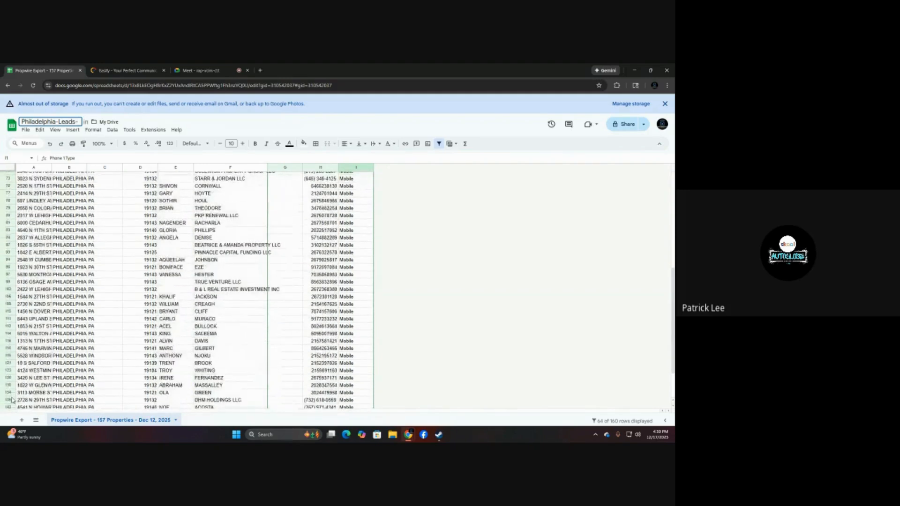
pyautogui.scroll(1, 13, 190)
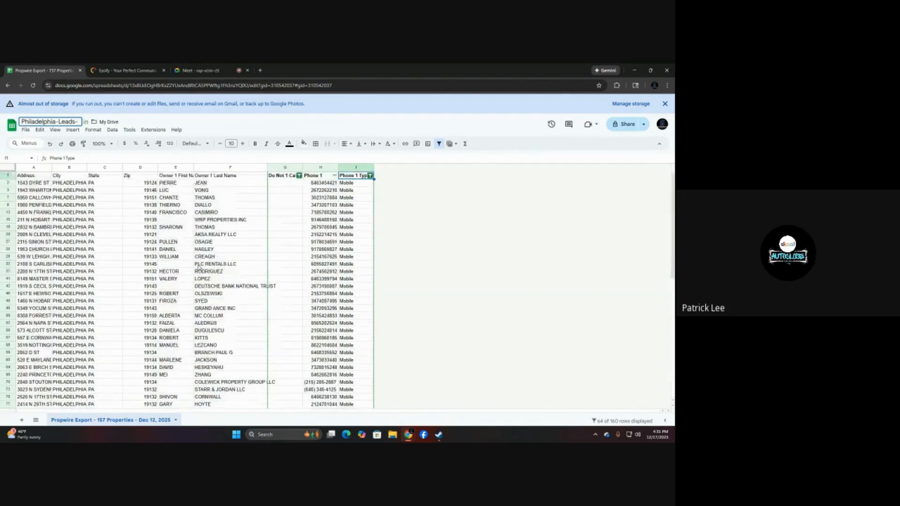
pyautogui.scroll(10, 198, 271)
pyautogui.press('Return')
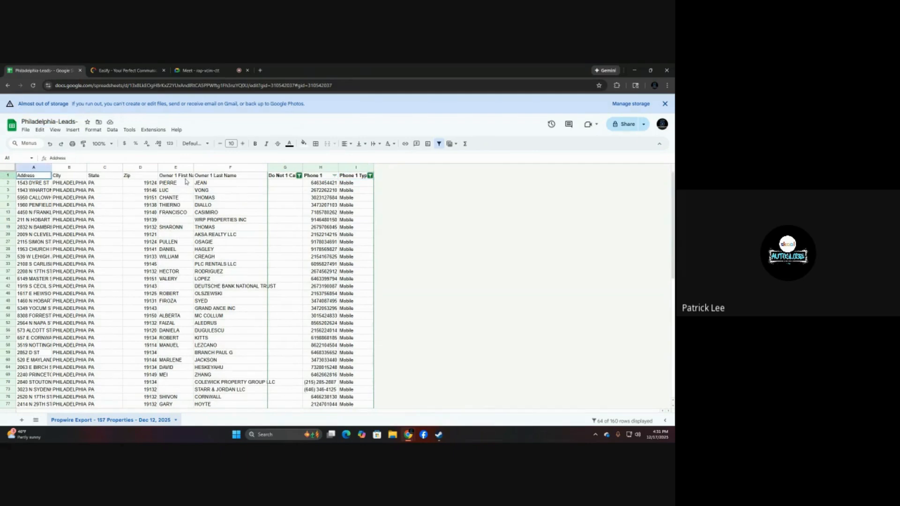
# Select the filtered data from the Address header through the last Phone 1 Type entry and copy it.
pyautogui.keyDown('shift'); pyautogui.click(354, 177); pyautogui.keyUp('shift')
pyautogui.moveTo(349, 330); pyautogui.dragTo(354, 375)
pyautogui.rightClick(354, 374)
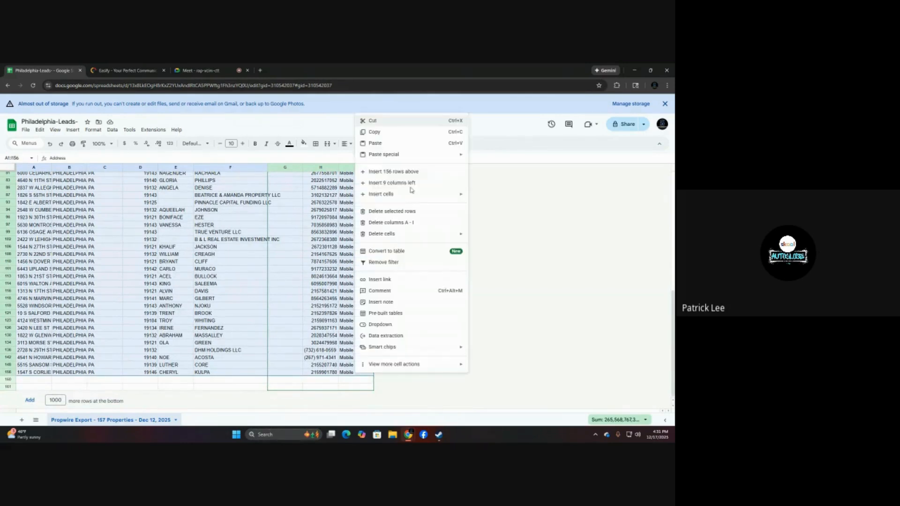
pyautogui.click(373, 133)
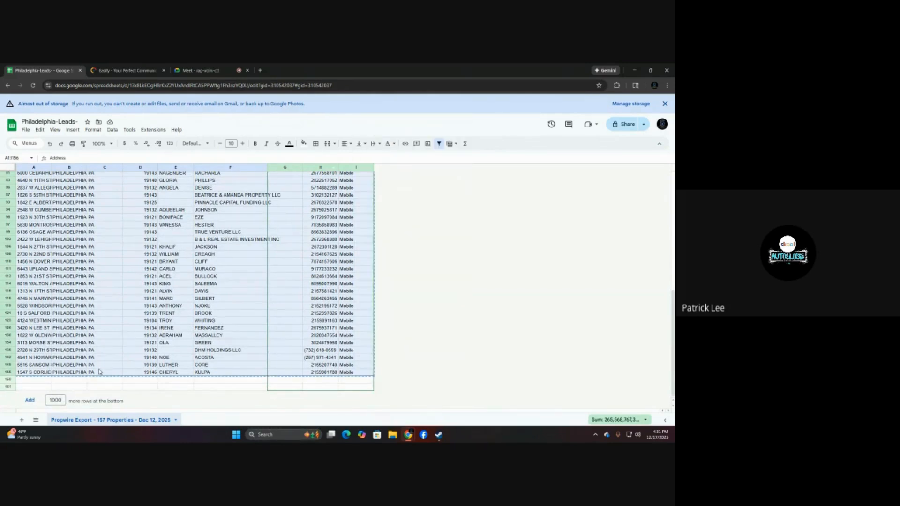
# Add 1000 more rows at the bottom of the export sheet and return to its header row.
pyautogui.click(30, 400)
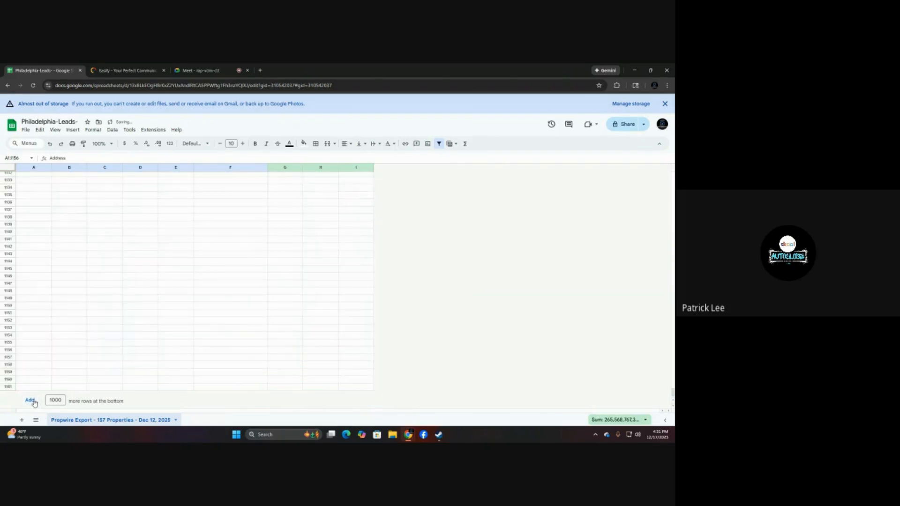
pyautogui.scroll(10, 62, 232)
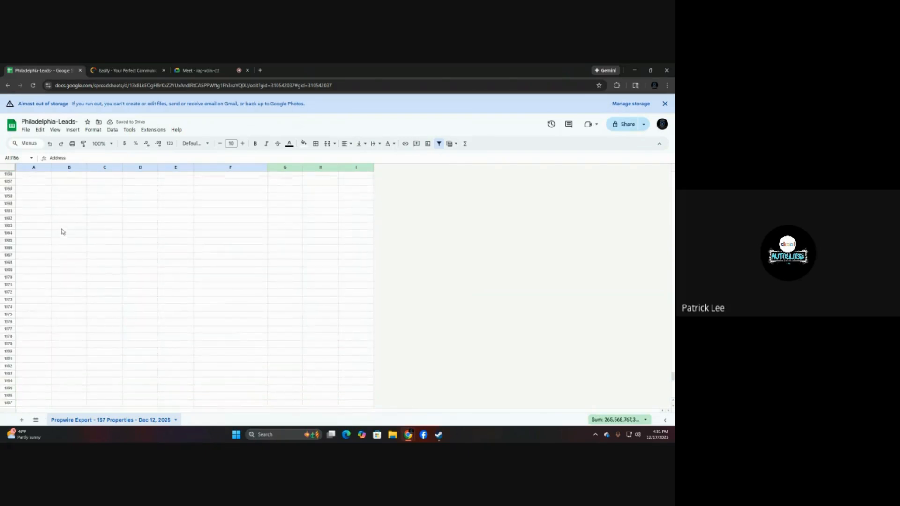
pyautogui.scroll(16, 62, 232)
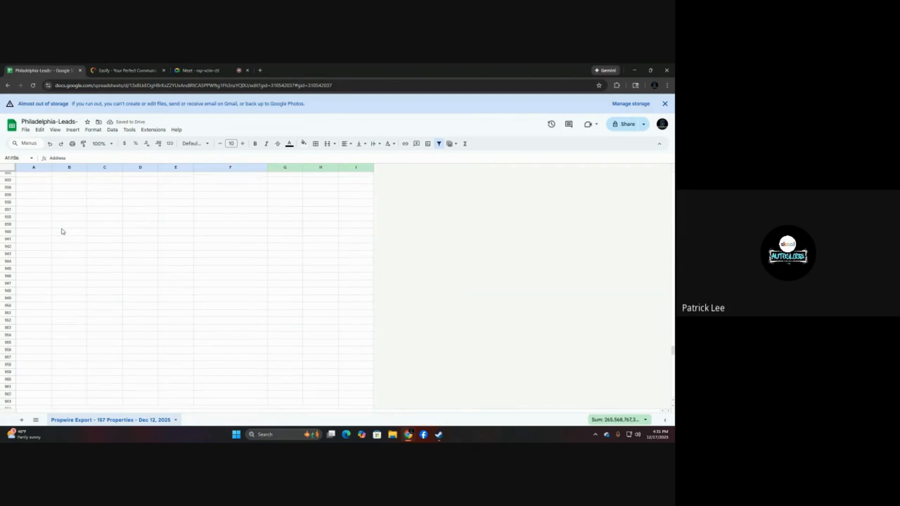
pyautogui.scroll(20, 62, 231)
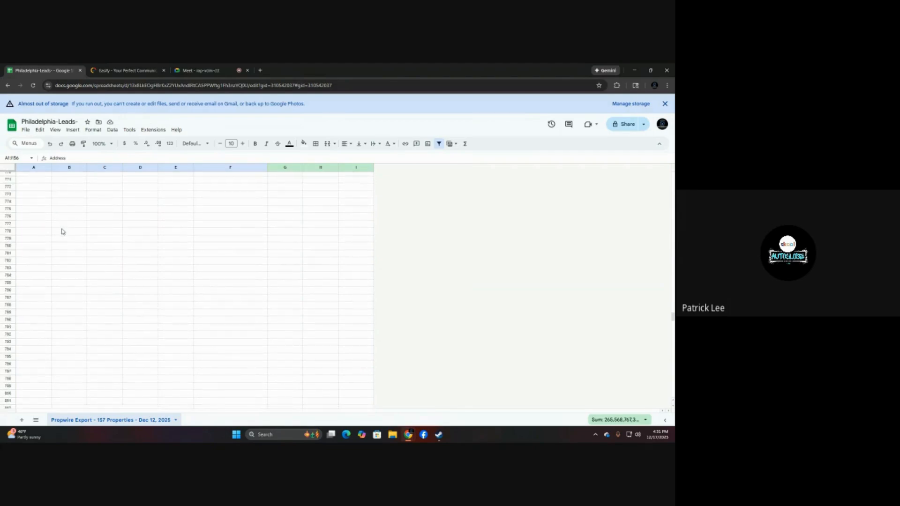
pyautogui.scroll(17, 62, 232)
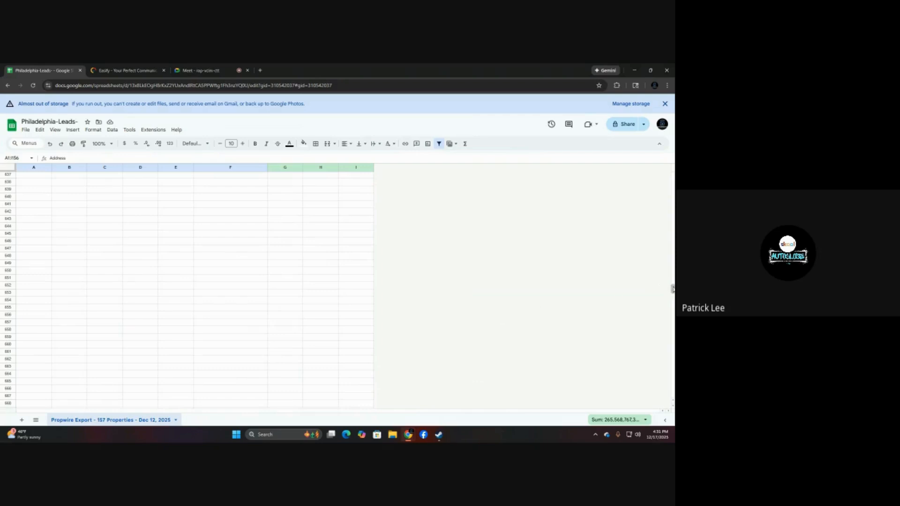
pyautogui.moveTo(671, 289); pyautogui.dragTo(670, 158)
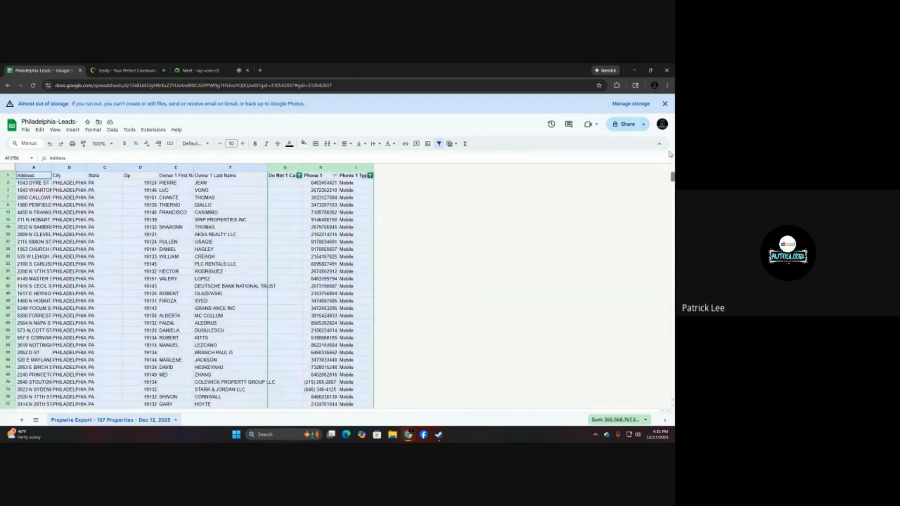
# Copy the selected filtered leads and paste them into a newly added sheet starting at cell A1.
pyautogui.rightClick(274, 239)
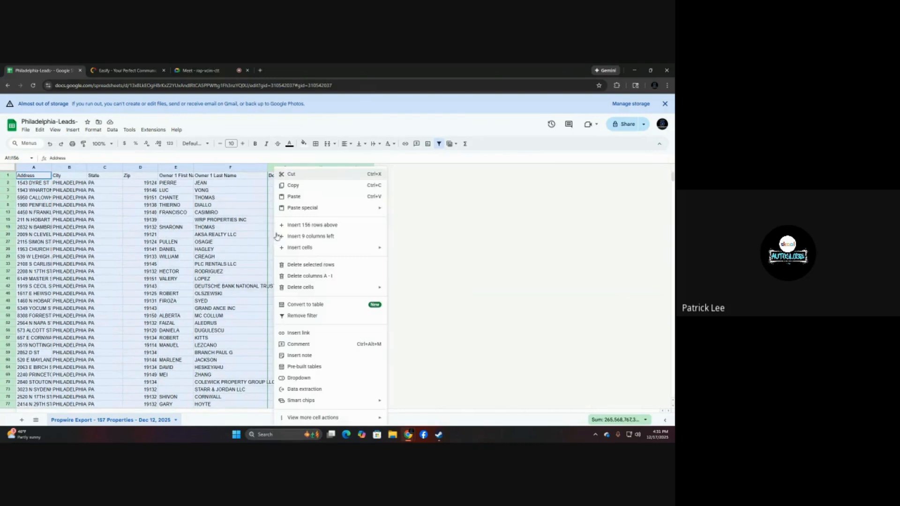
pyautogui.click(295, 187)
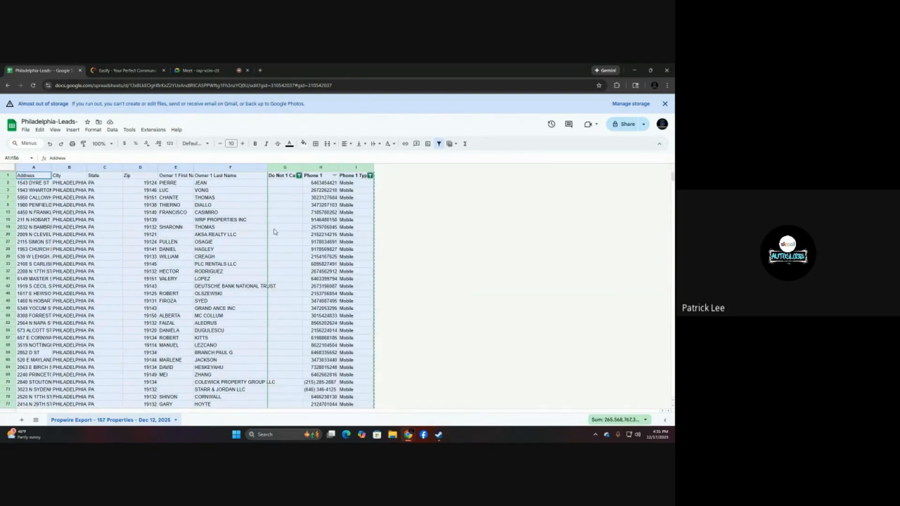
pyautogui.click(22, 421)
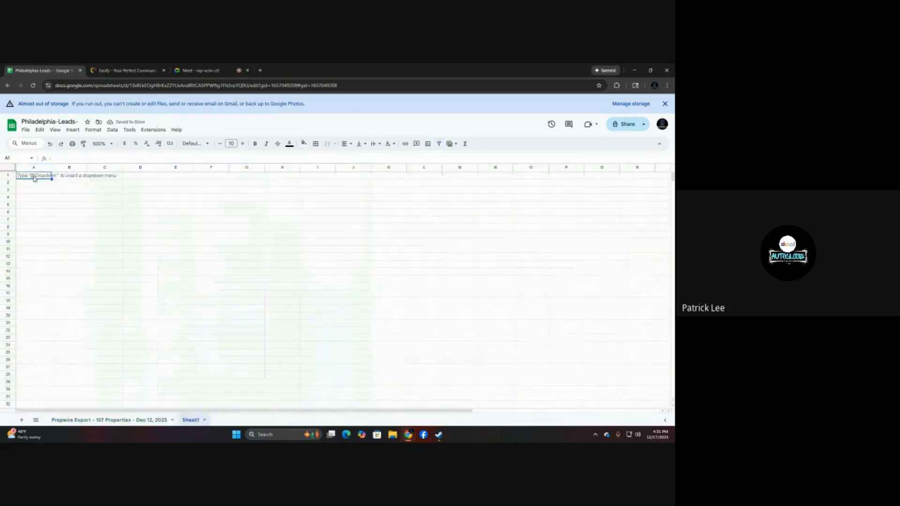
pyautogui.moveTo(289, 179); pyautogui.dragTo(392, 428)
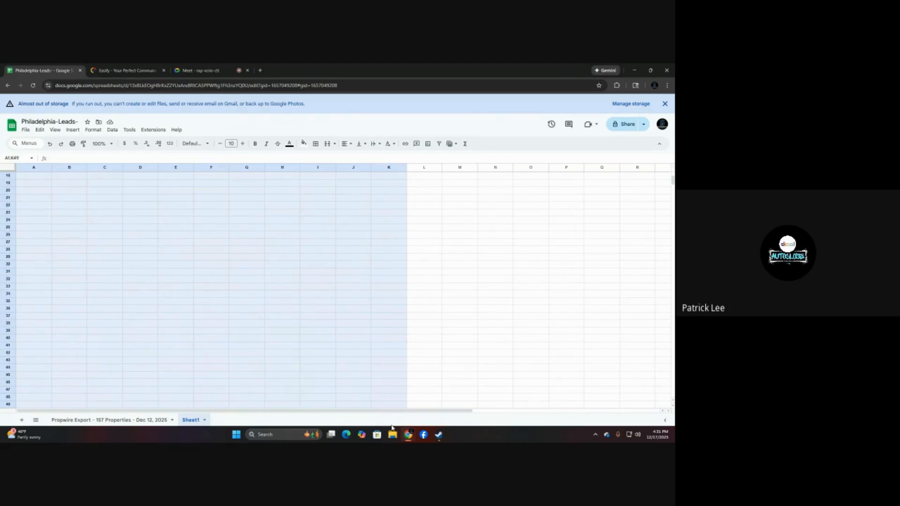
pyautogui.moveTo(392, 427); pyautogui.dragTo(395, 406)
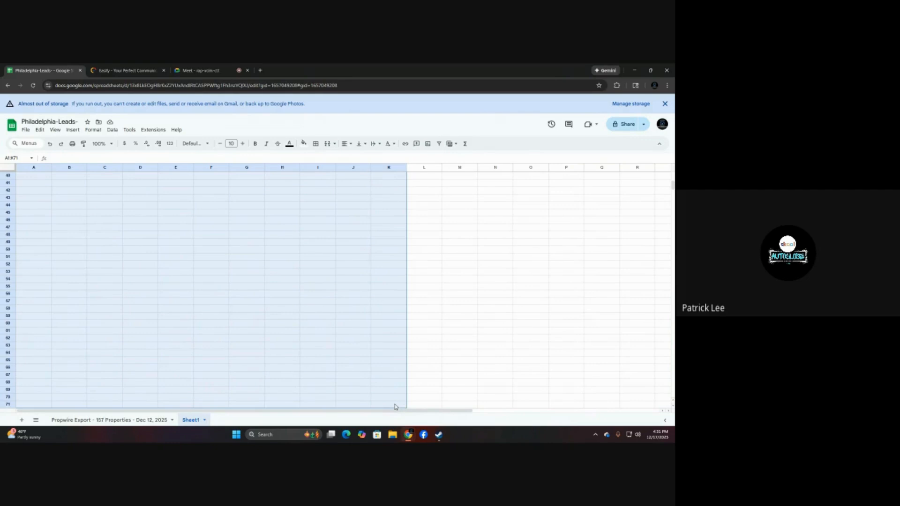
pyautogui.rightClick(395, 406)
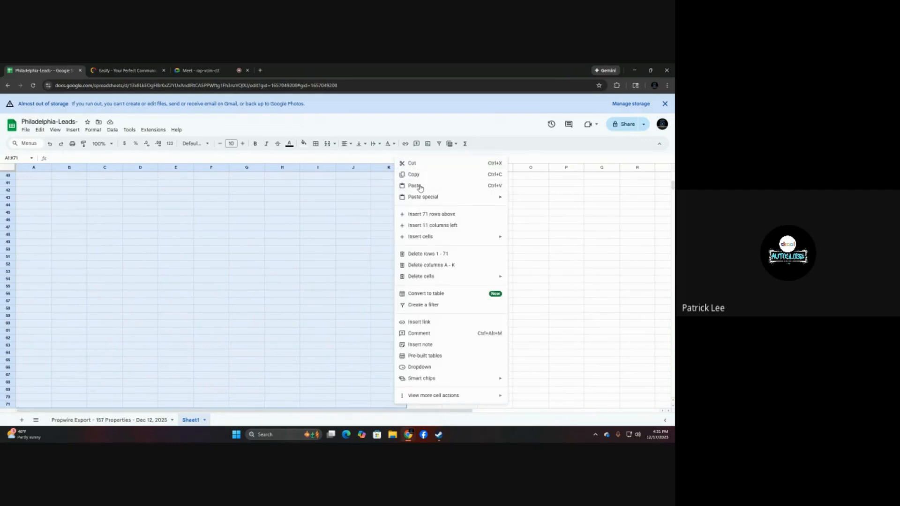
pyautogui.click(414, 185)
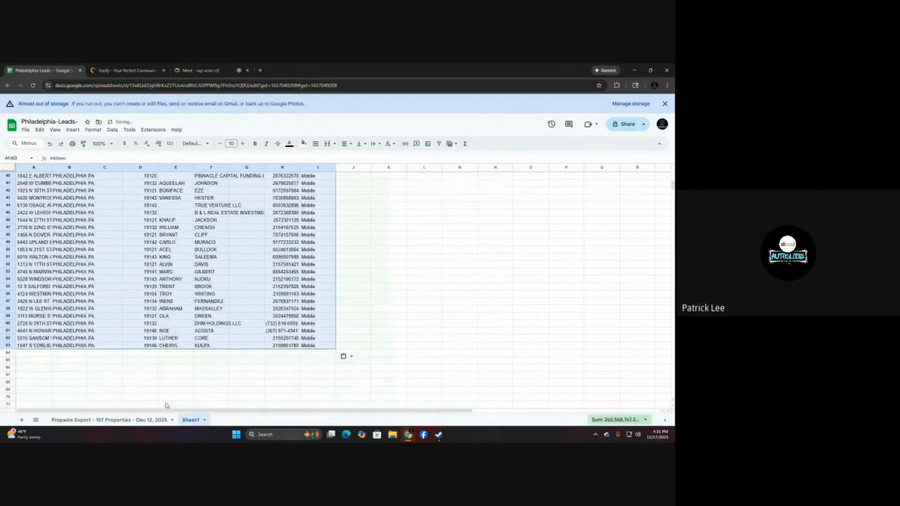
# Delete the original Propwire Export sheet from the spreadsheet.
pyautogui.click(172, 422)
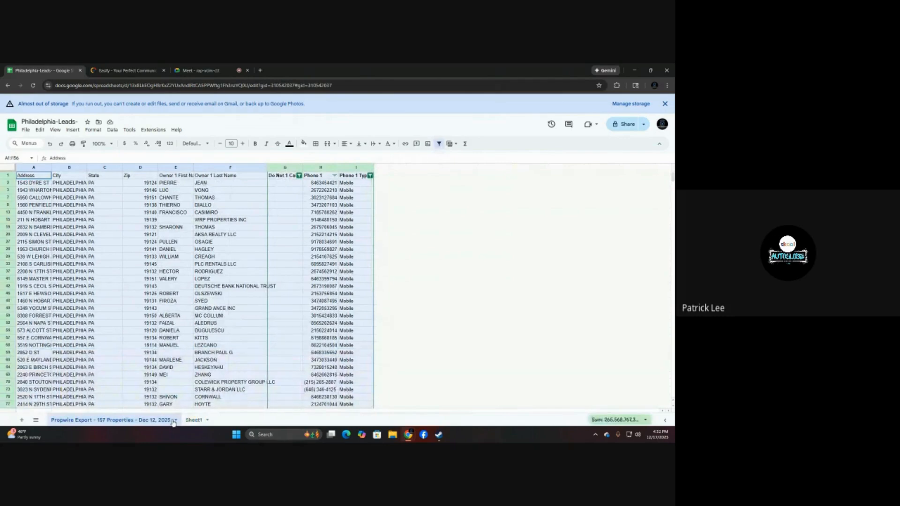
pyautogui.click(175, 420)
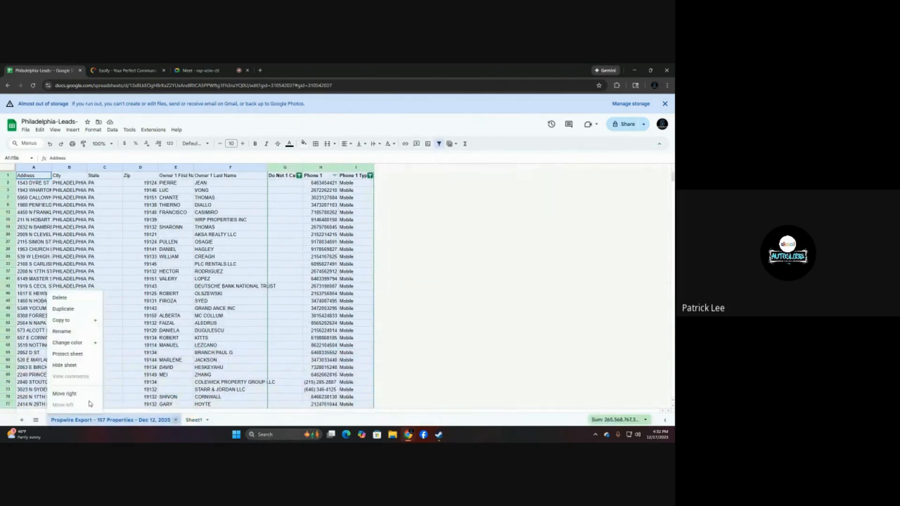
pyautogui.click(65, 300)
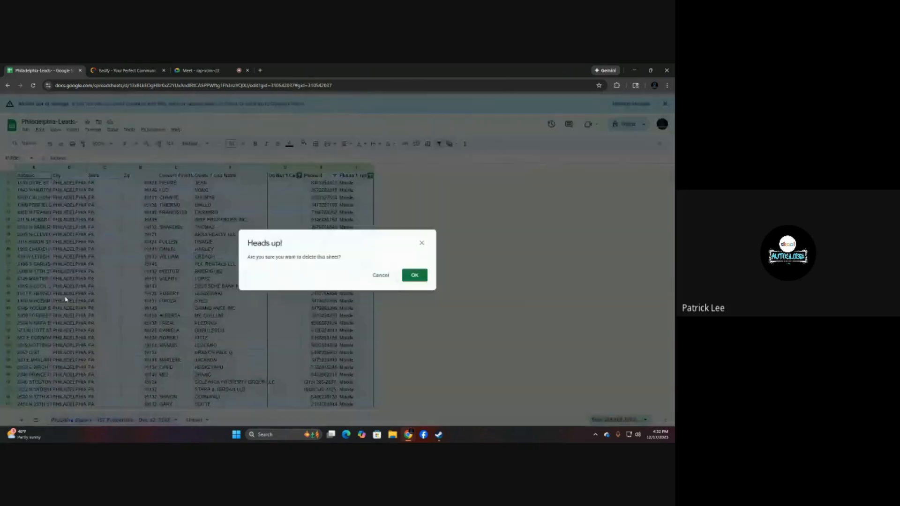
pyautogui.click(416, 276)
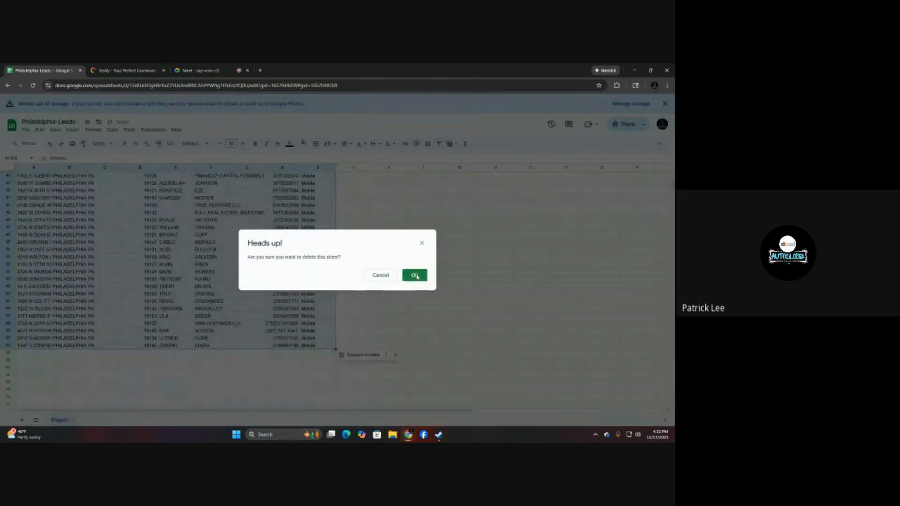
# Check the pasted leads and extend the spreadsheet's title to "Philadelphia-Leads-63".
pyautogui.scroll(10, 78, 373)
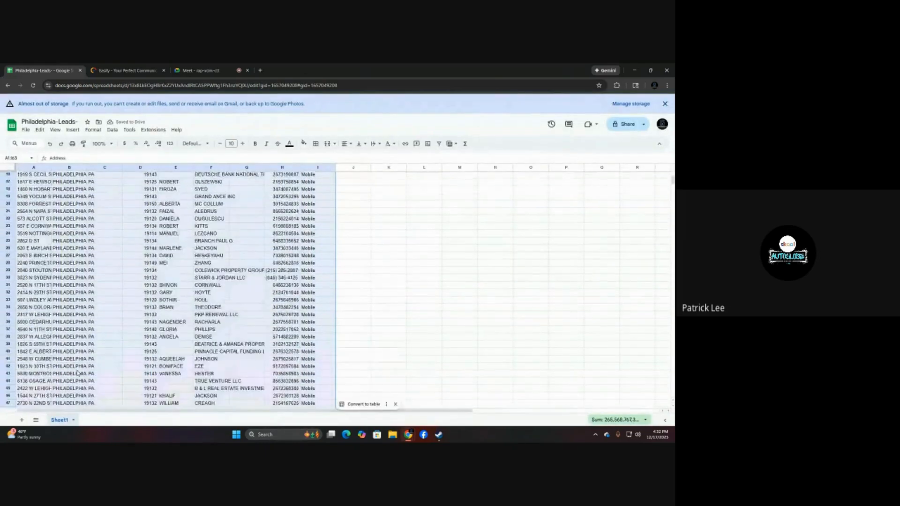
pyautogui.scroll(-6, 78, 373)
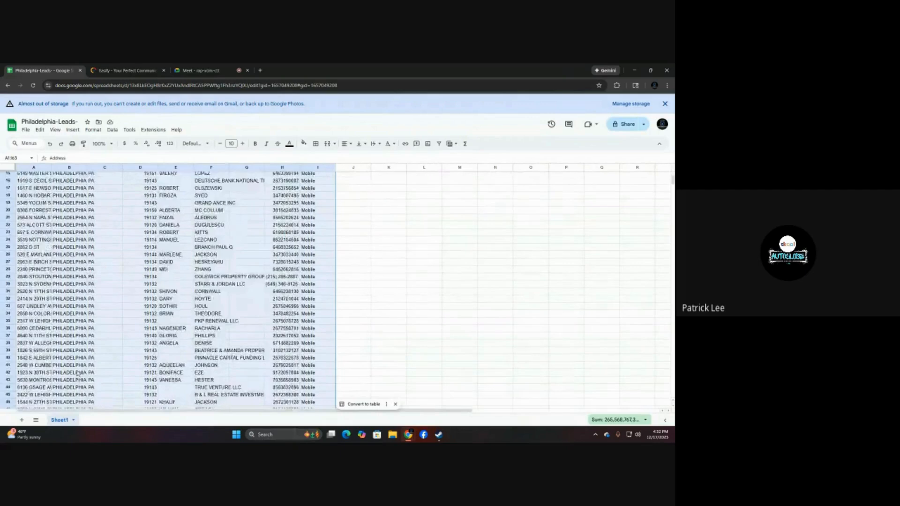
pyautogui.scroll(6, 77, 374)
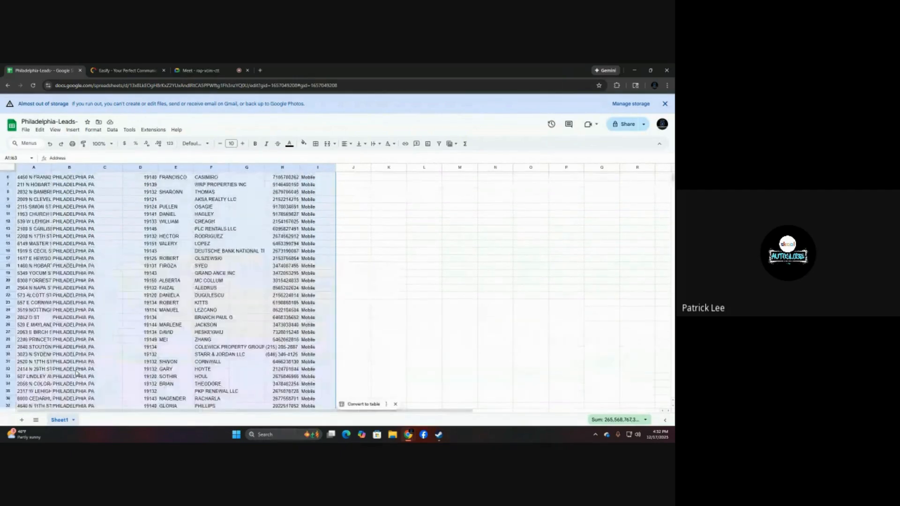
pyautogui.click(79, 122)
pyautogui.write('63')
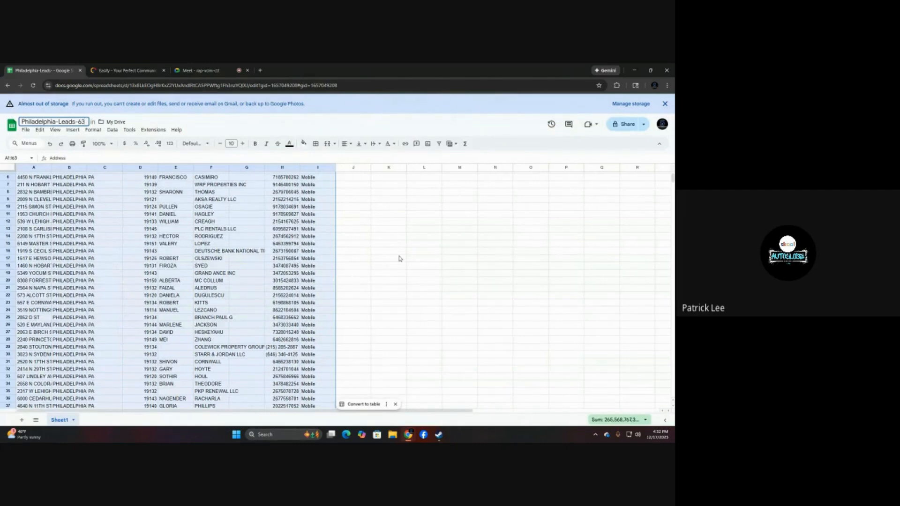
# Rename the remaining sheet from its default name to "PA-Leads-63".
pyautogui.scroll(-6, 384, 272)
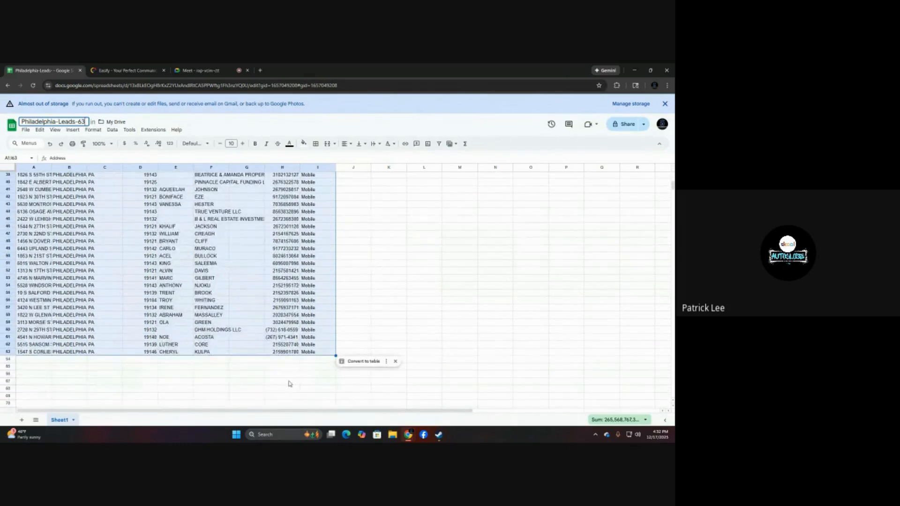
pyautogui.doubleClick(61, 424)
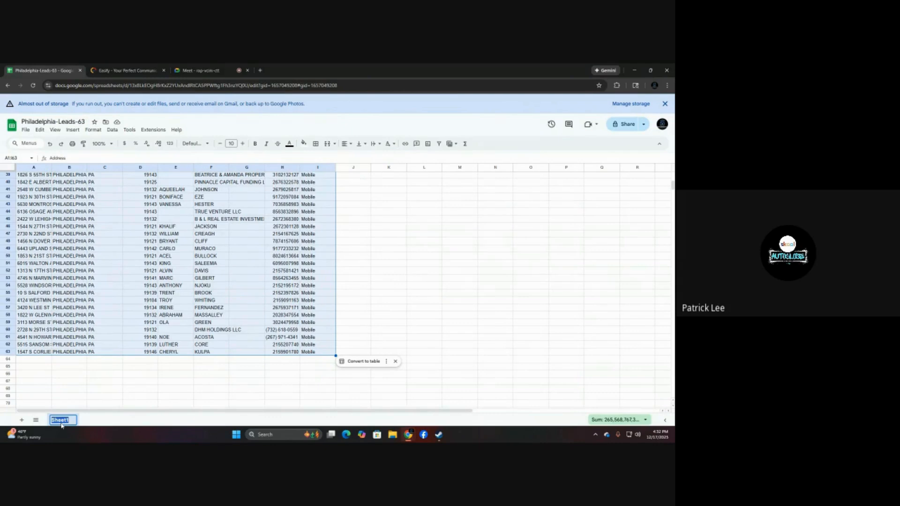
pyautogui.write('PA-Leads-63')
pyautogui.press('Return')
# Download the PA-Leads-63 sheet as a CSV file.
pyautogui.scroll(10, 34, 225)
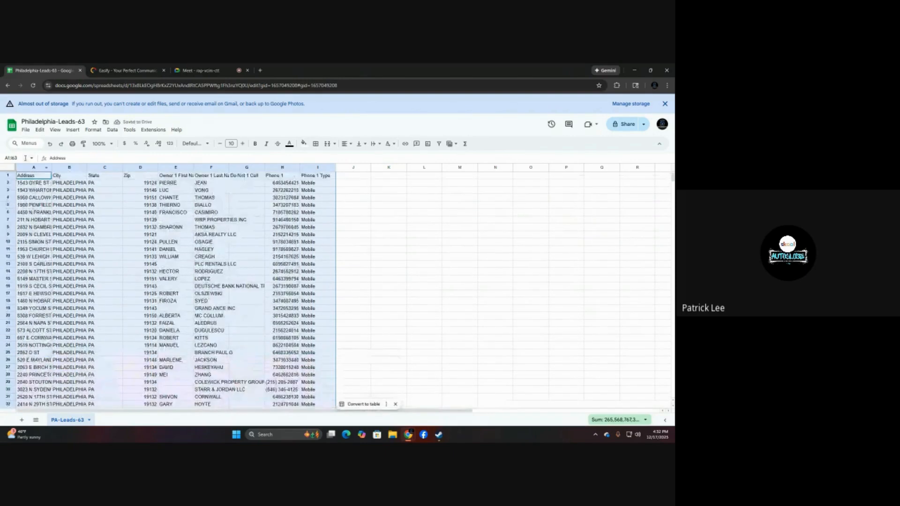
pyautogui.click(25, 130)
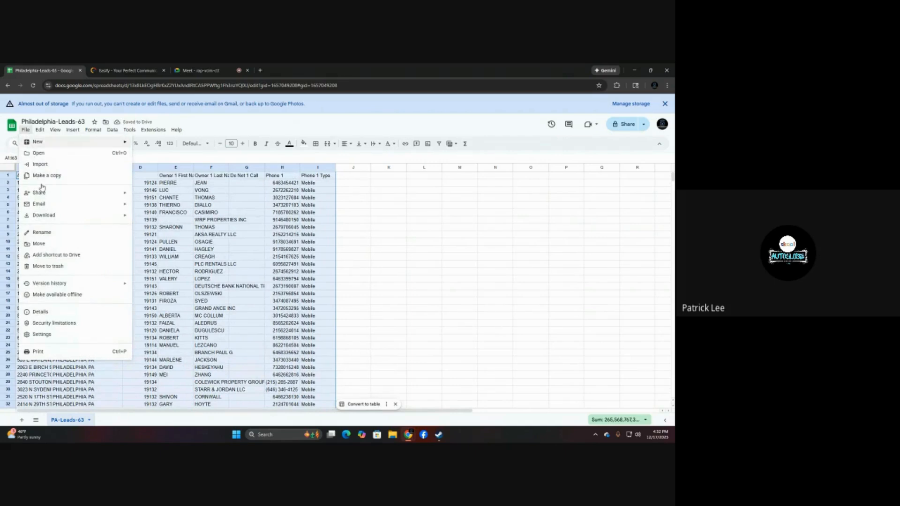
pyautogui.moveTo(97, 204)
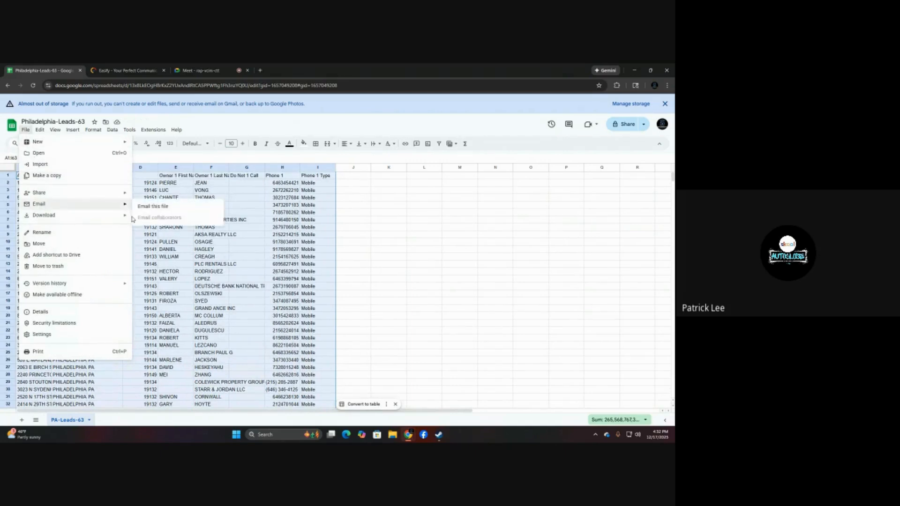
pyautogui.moveTo(124, 216)
pyautogui.click(171, 263)
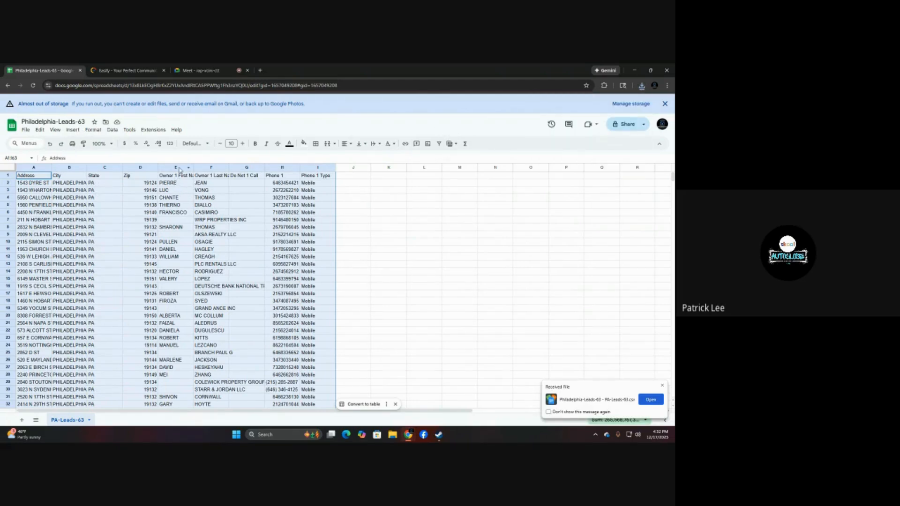
pyautogui.click(177, 167)
pyautogui.moveTo(149, 164); pyautogui.dragTo(49, 165)
pyautogui.click(388, 264)
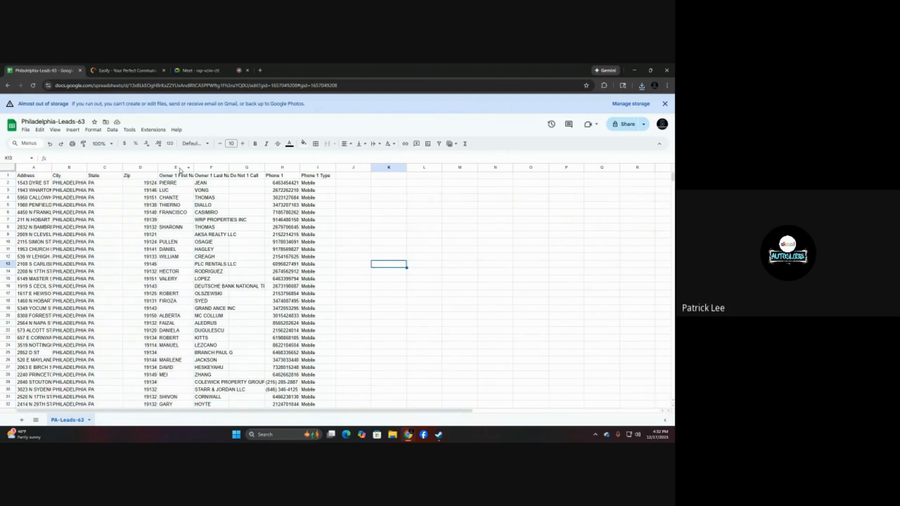
# Move the Owner 1 Last Name column to the front of the sheet and place Owner 1 First Name directly after it.
pyautogui.moveTo(177, 167); pyautogui.dragTo(33, 167)
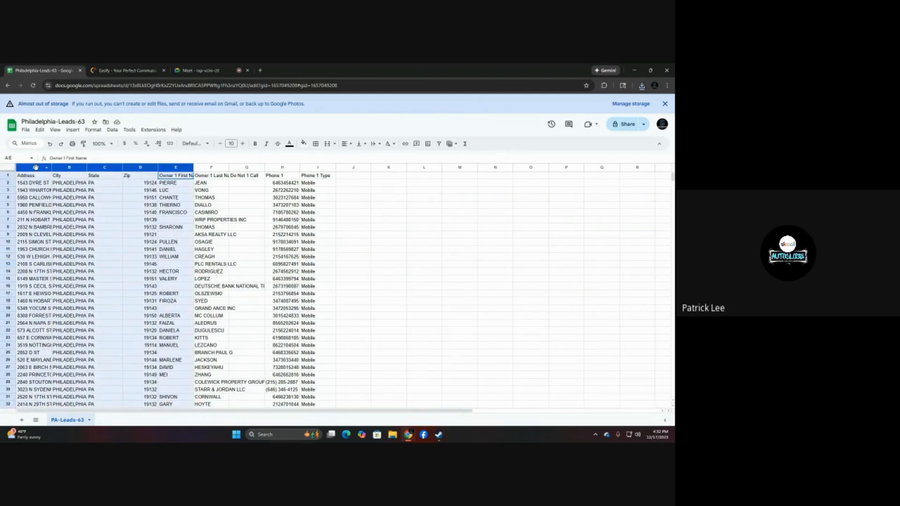
pyautogui.click(427, 243)
pyautogui.moveTo(205, 167); pyautogui.dragTo(24, 169)
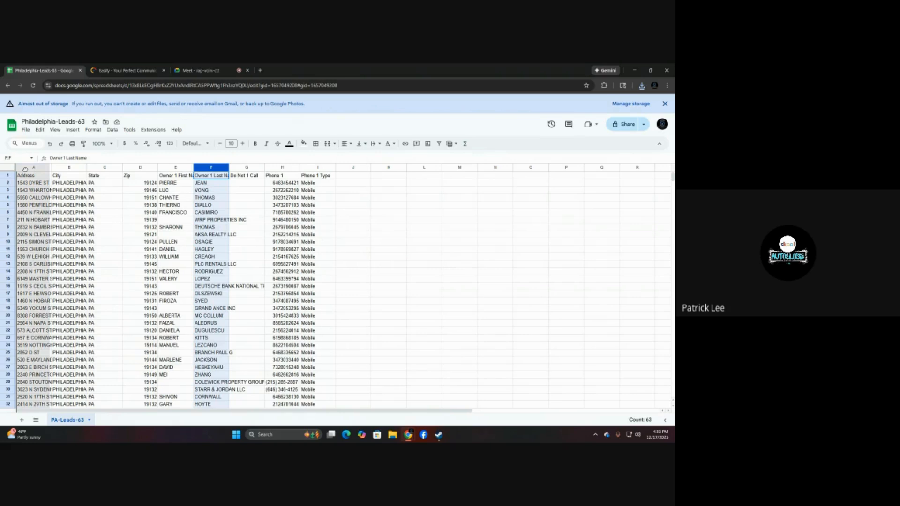
pyautogui.moveTo(25, 169); pyautogui.dragTo(26, 169)
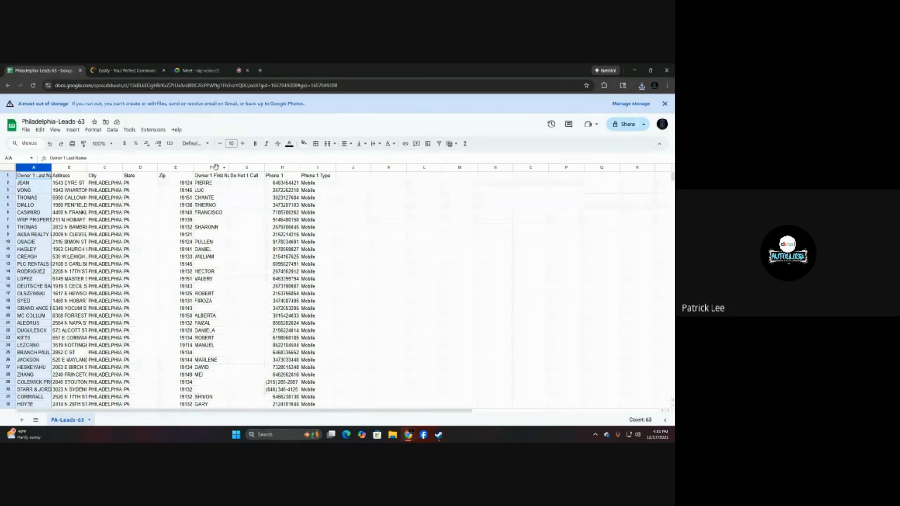
pyautogui.click(216, 168)
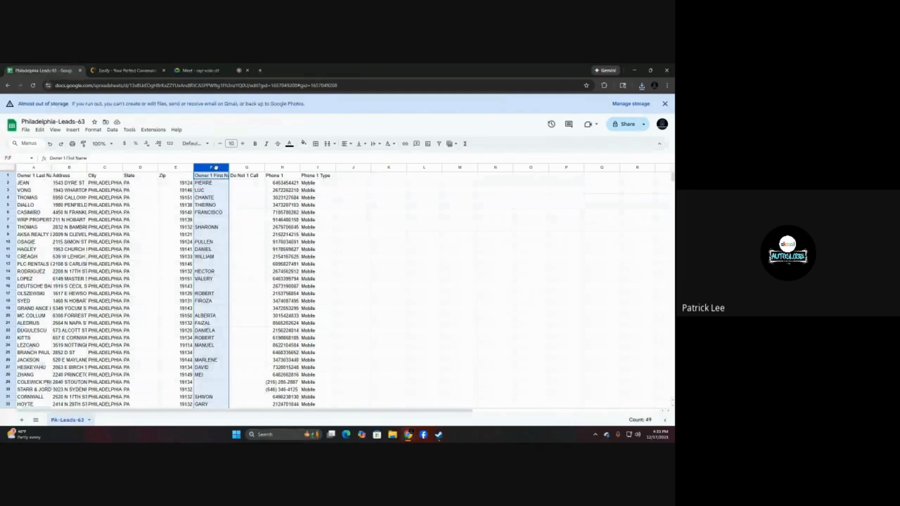
pyautogui.moveTo(216, 168); pyautogui.dragTo(76, 167)
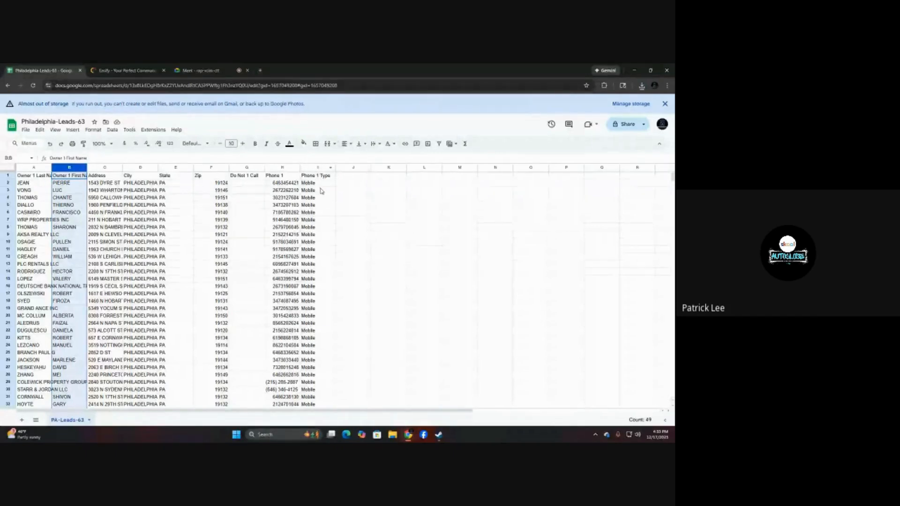
# Delete the Phone 1 Type and Do Not 1 Call columns from the leads sheet.
pyautogui.click(310, 166)
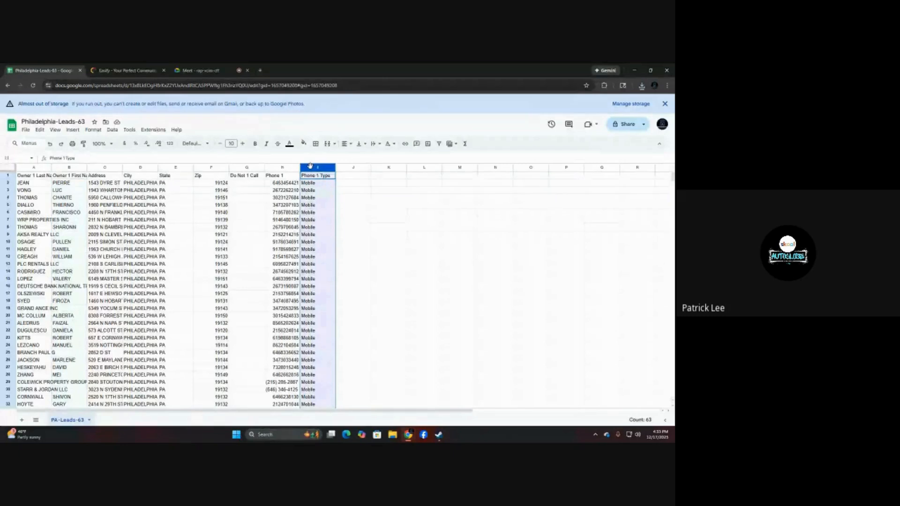
pyautogui.rightClick(310, 165)
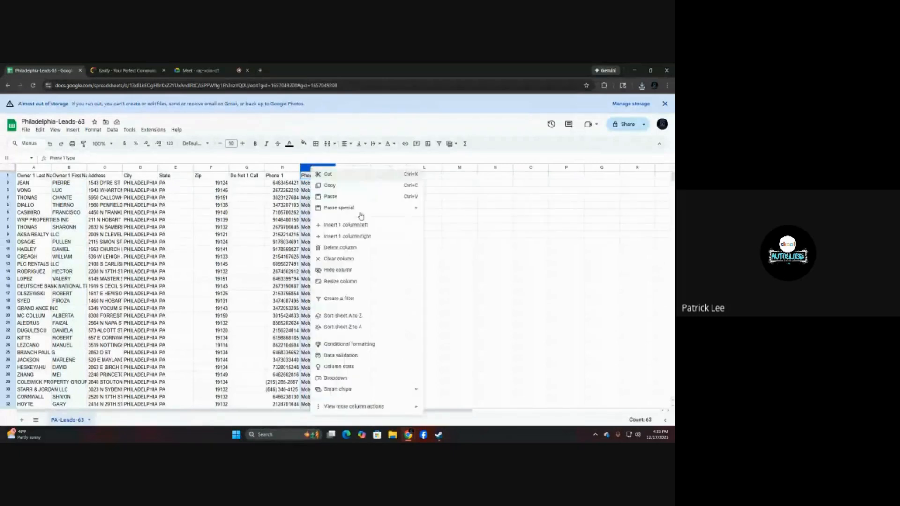
pyautogui.click(349, 248)
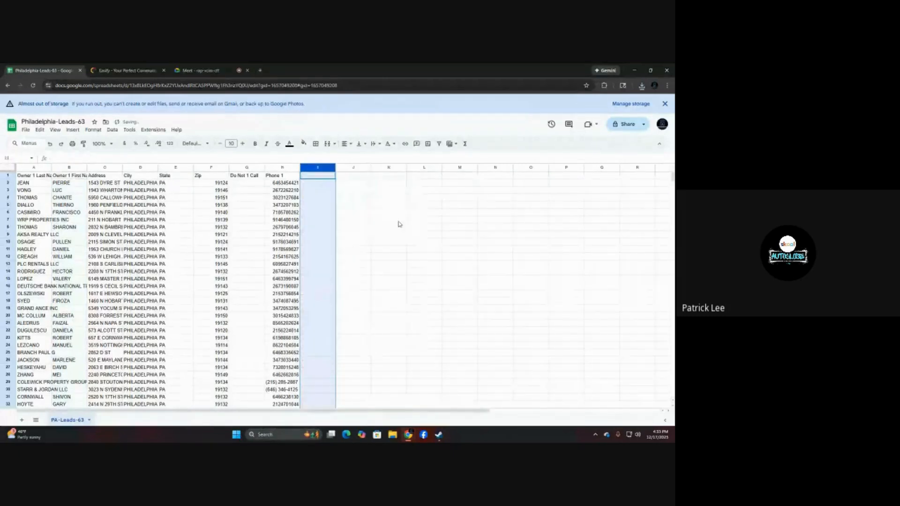
pyautogui.rightClick(238, 167)
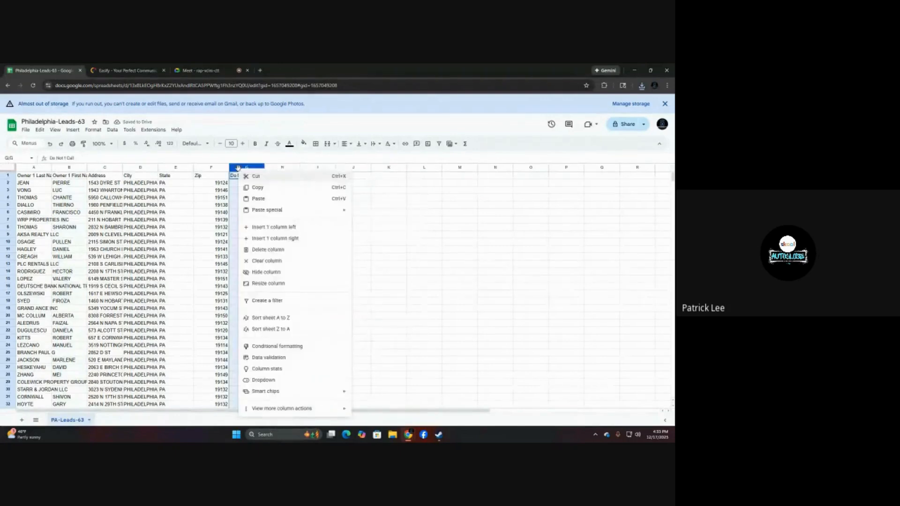
pyautogui.click(268, 250)
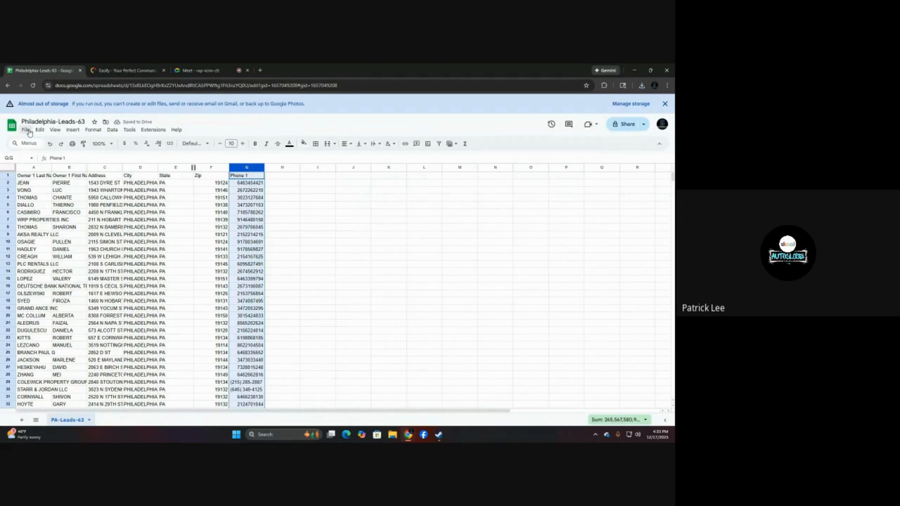
# Download the rearranged PA-Leads-63 sheet as a comma-separated values file.
pyautogui.click(26, 130)
pyautogui.moveTo(64, 216)
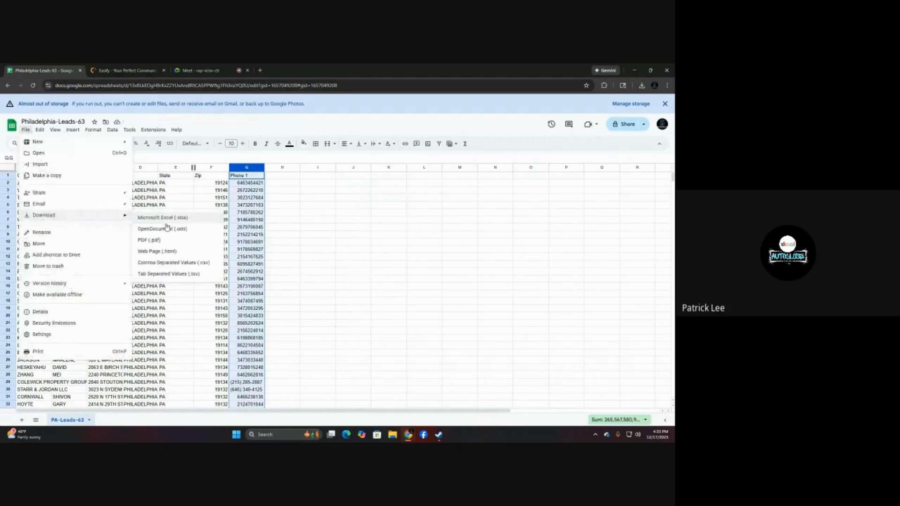
pyautogui.click(171, 263)
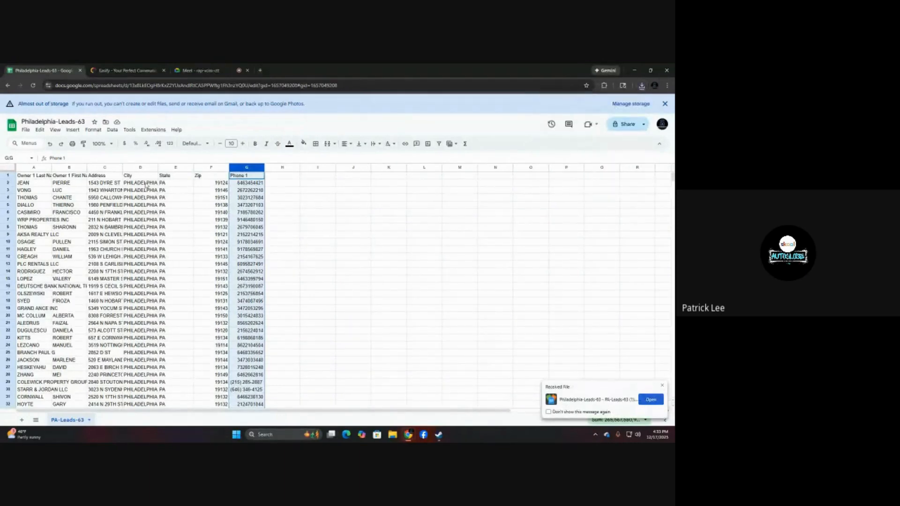
# Widen the Owner 1 Last Name column, move Owner 1 First Name in front of it, and fit the first-name column's width to its contents.
pyautogui.moveTo(52, 167); pyautogui.dragTo(88, 167)
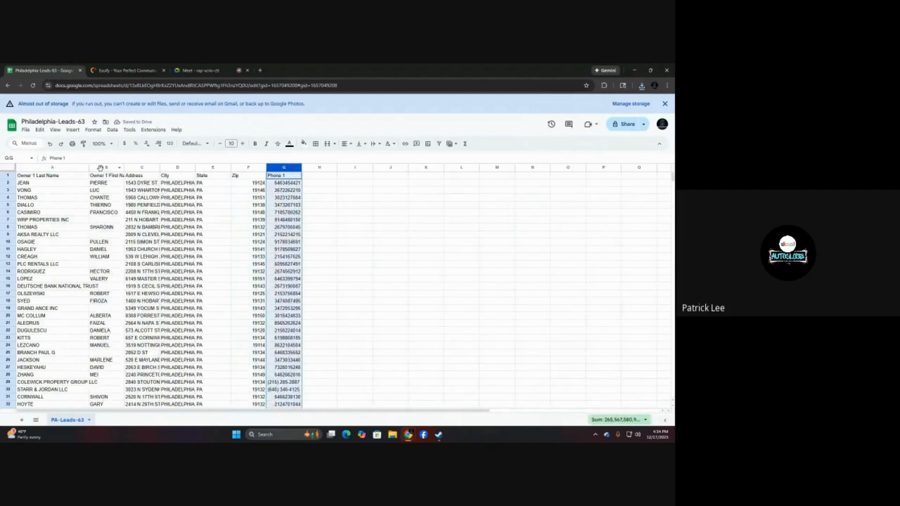
pyautogui.click(100, 169)
pyautogui.moveTo(101, 168); pyautogui.dragTo(29, 167)
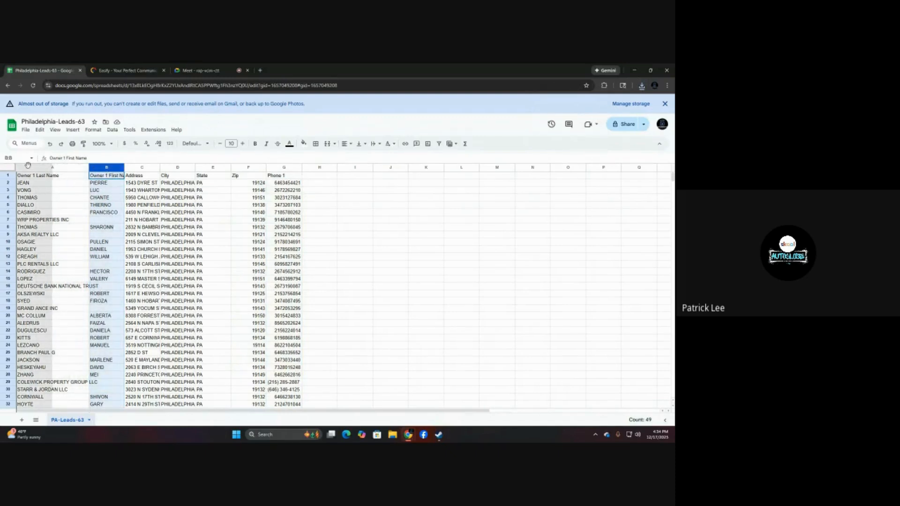
pyautogui.moveTo(29, 166); pyautogui.dragTo(28, 165)
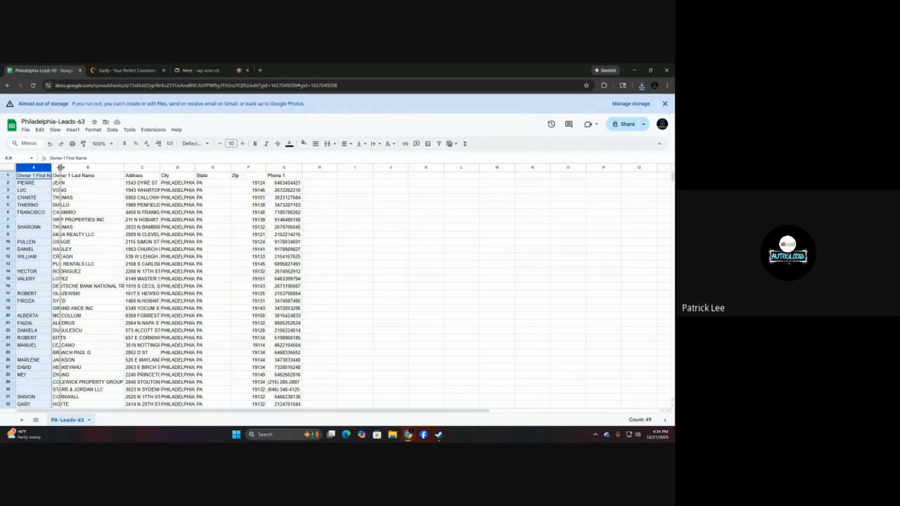
pyautogui.doubleClick(51, 167)
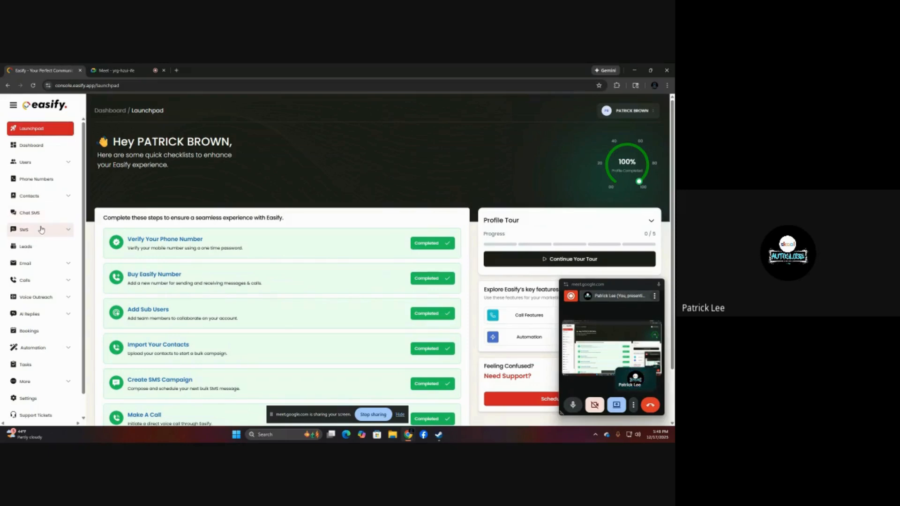
# In Easify, review the PA-DEALS-63 contact group with all its contacts selected, and view the DNC Scrubbing page.
pyautogui.click(41, 200)
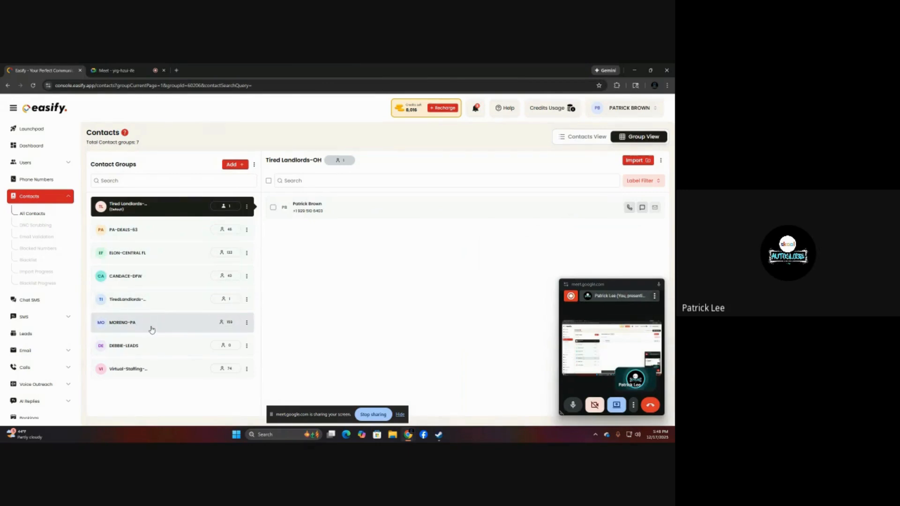
pyautogui.click(159, 233)
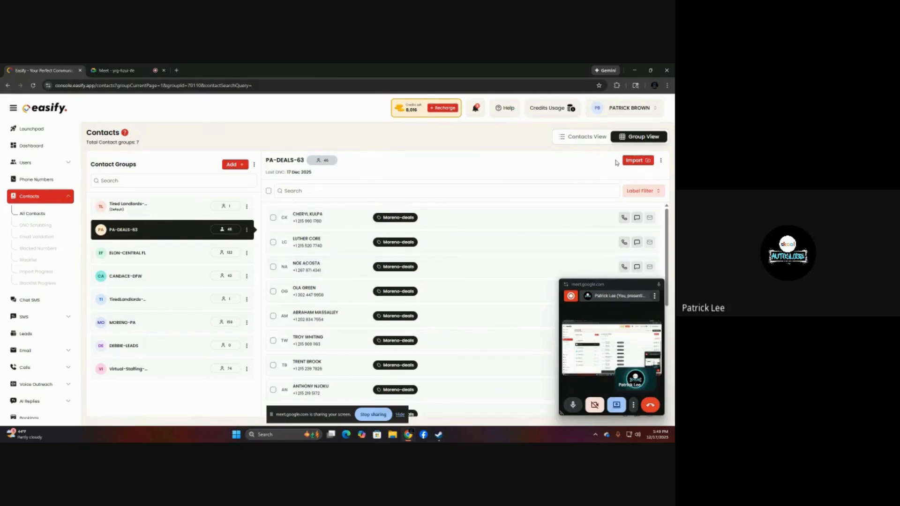
pyautogui.click(269, 192)
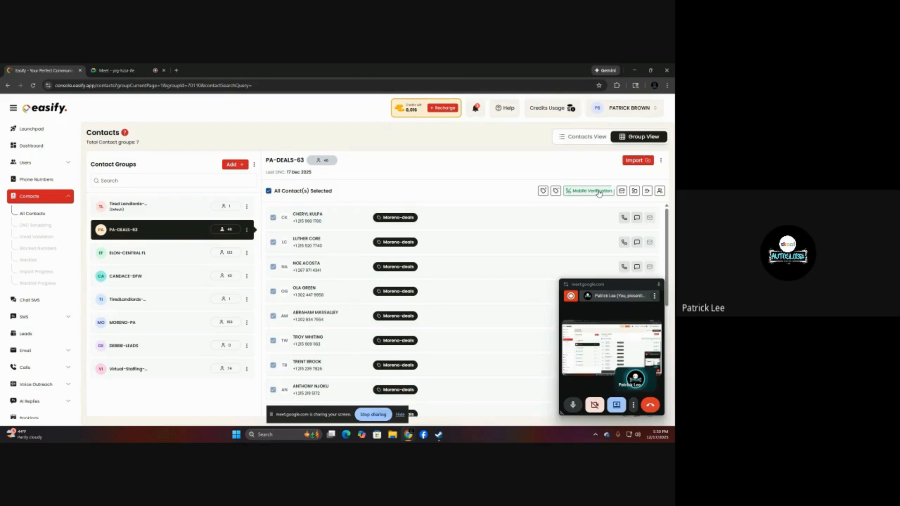
pyautogui.click(34, 226)
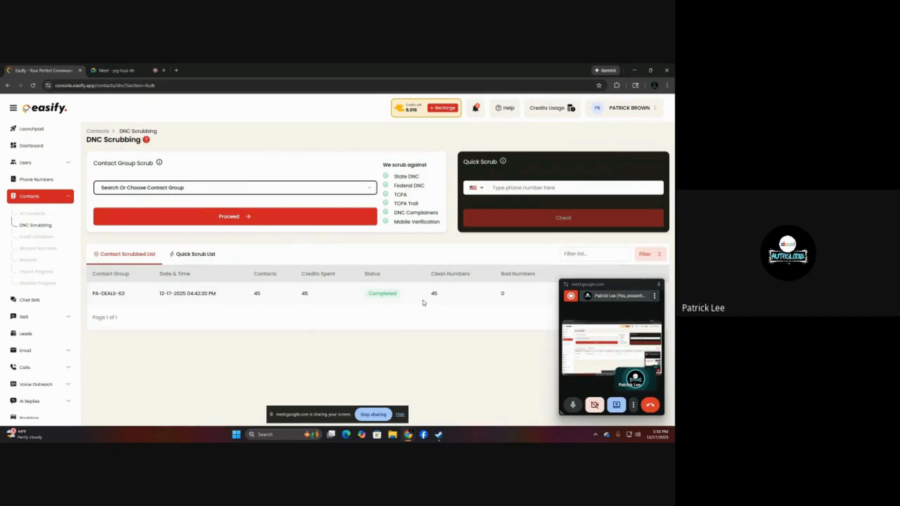
# Create a new SMS campaign and name it "Moreno-Deals#2".
pyautogui.click(42, 320)
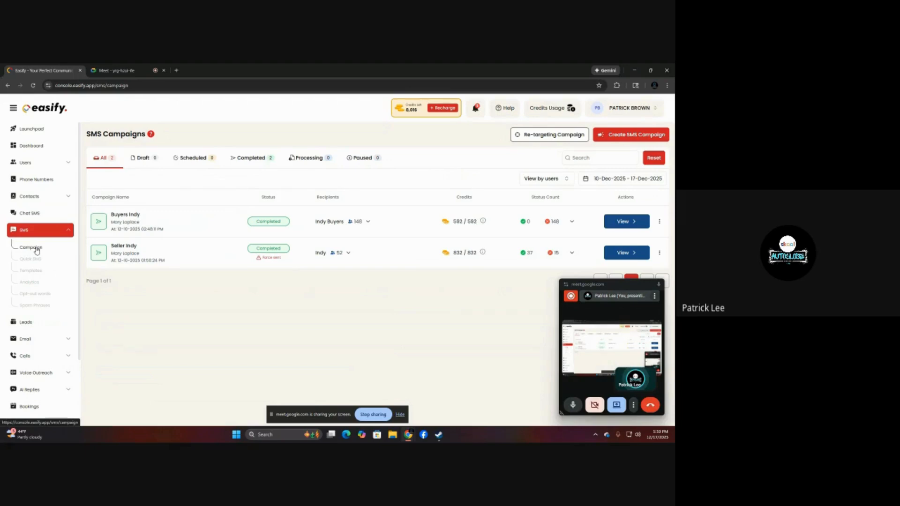
pyautogui.click(612, 136)
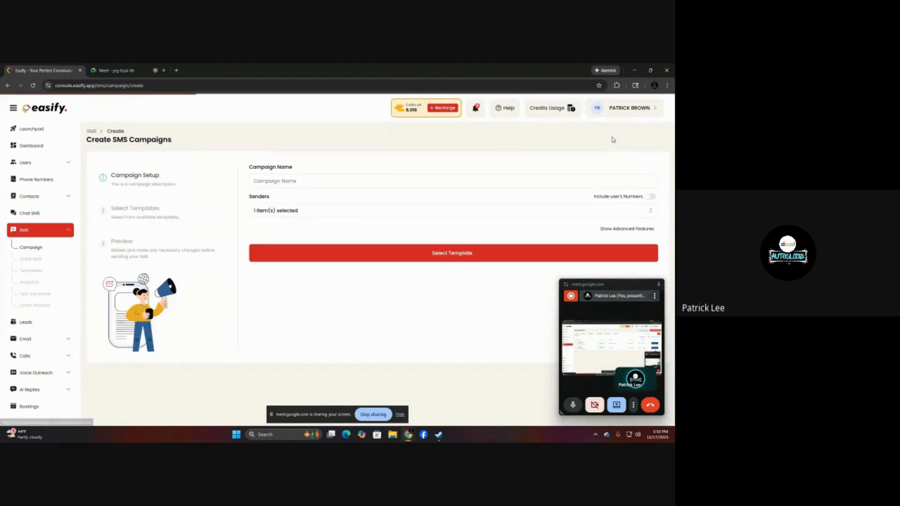
pyautogui.click(341, 181)
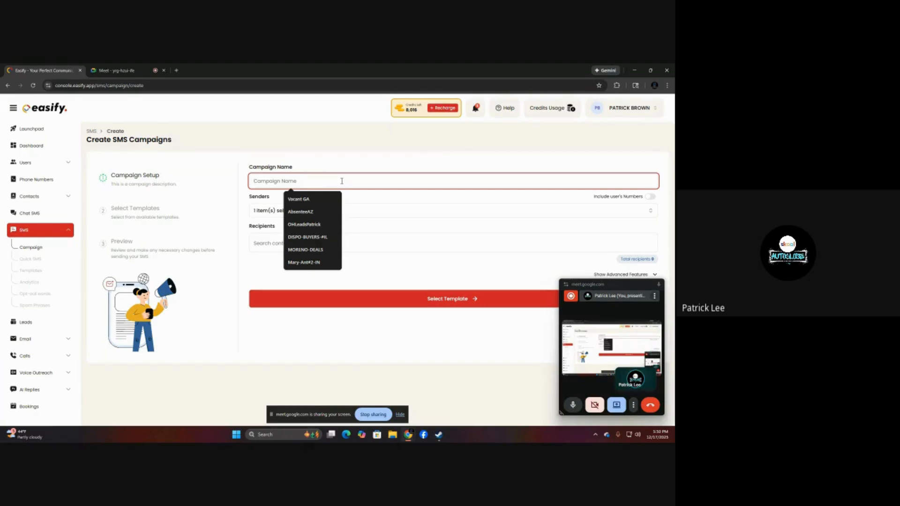
pyautogui.write('More')
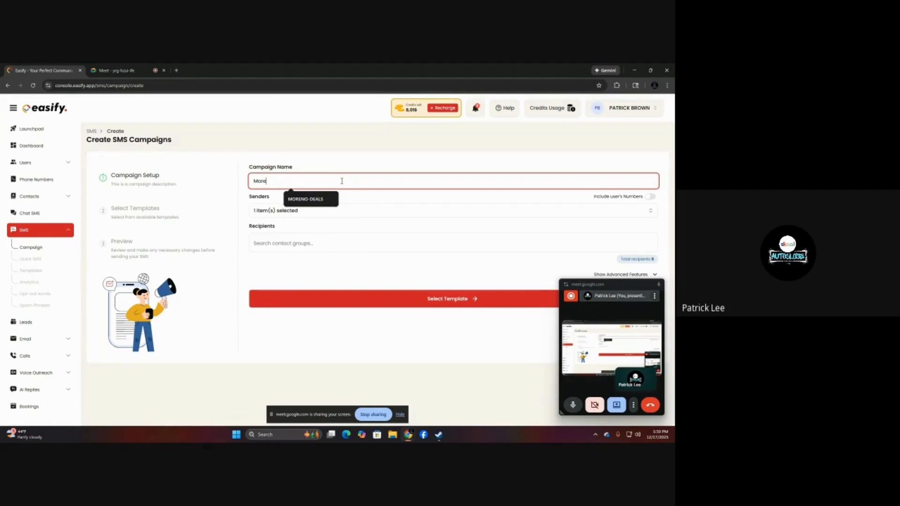
pyautogui.write('no-Deals#2')
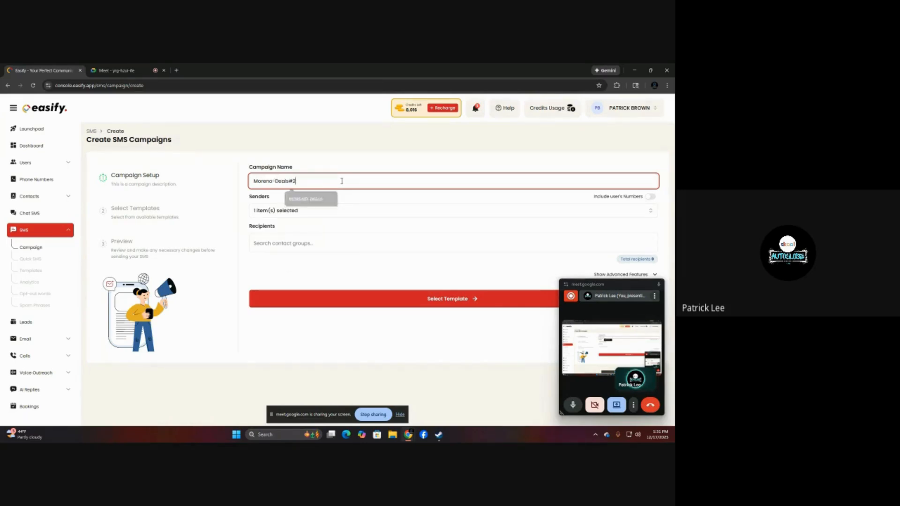
# Set the number with area code 267 as the campaign's only sender and add the PA-DEALS-63 contact group as recipients.
pyautogui.click(355, 210)
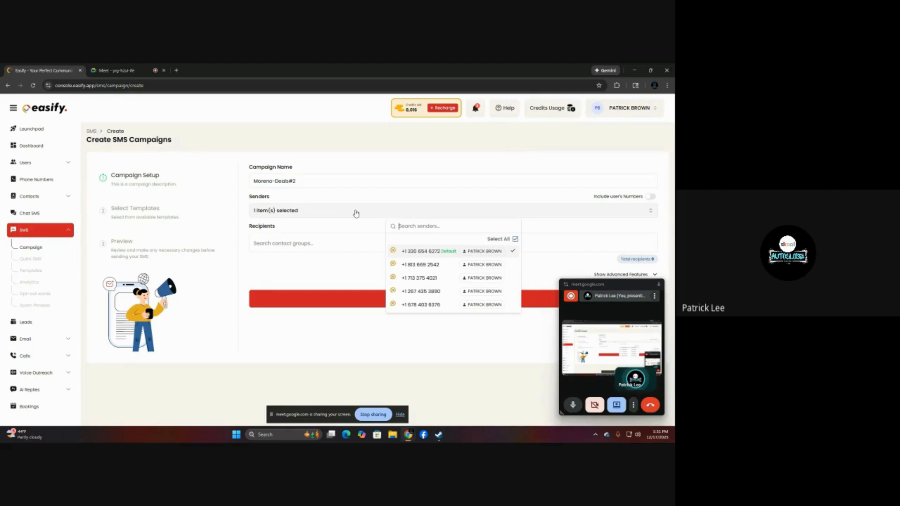
pyautogui.click(424, 291)
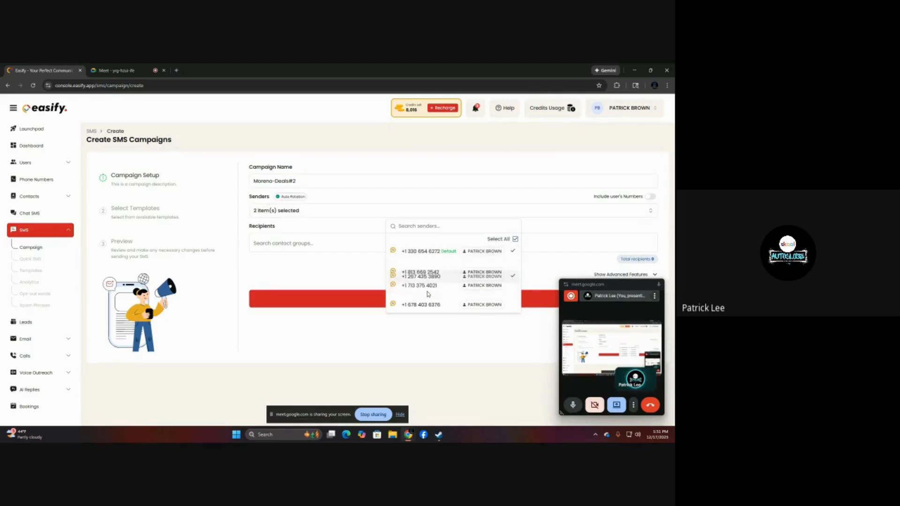
pyautogui.click(421, 251)
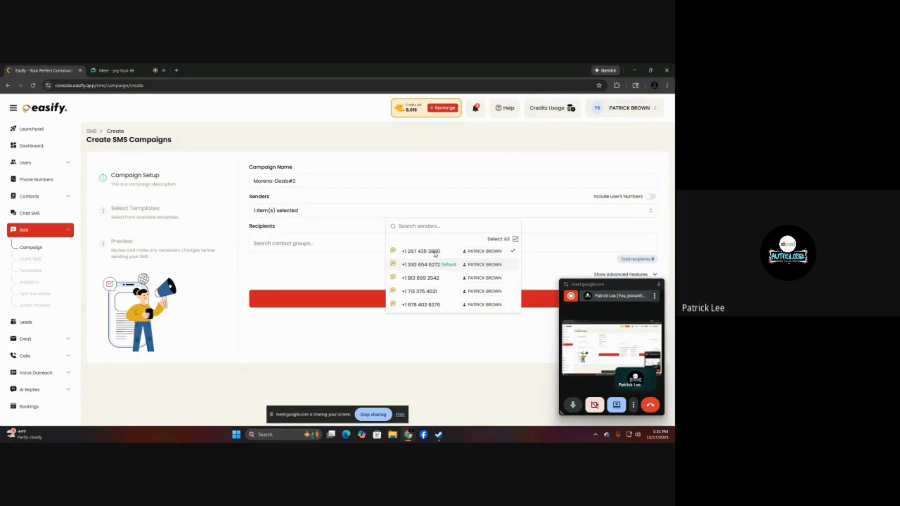
pyautogui.click(349, 242)
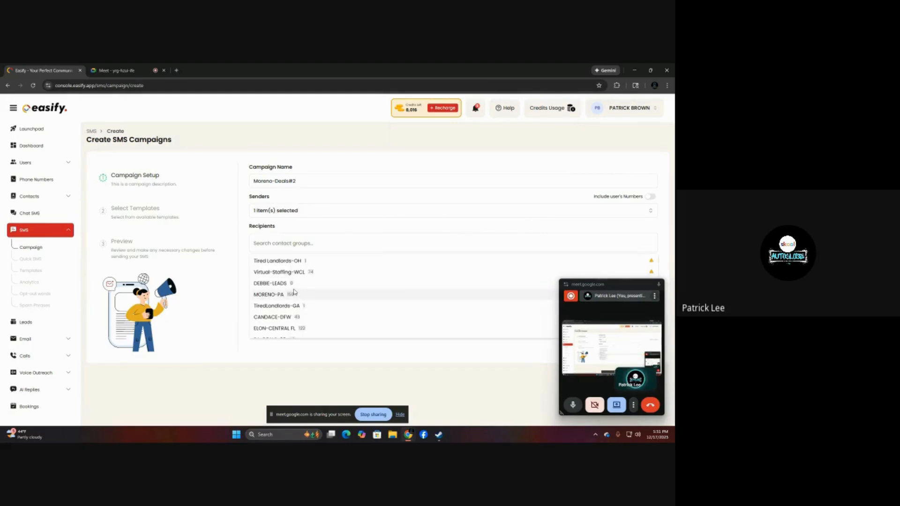
pyautogui.scroll(-1, 294, 292)
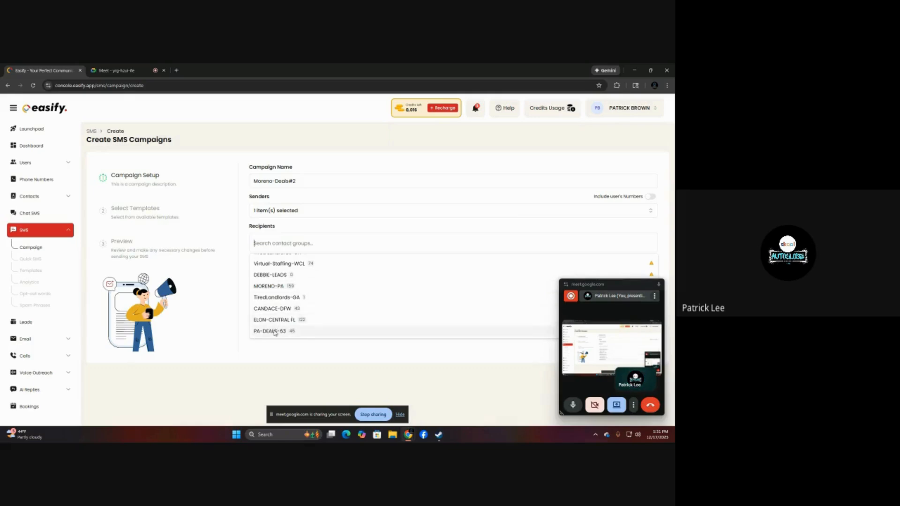
pyautogui.click(275, 332)
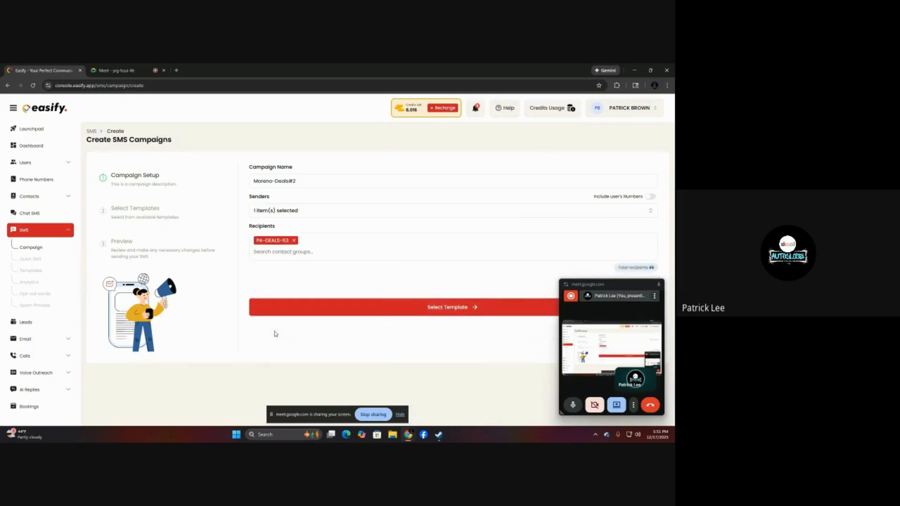
# Proceed to template selection and choose the Simple-SMS-PA template from the Sellers-PA group.
pyautogui.click(378, 313)
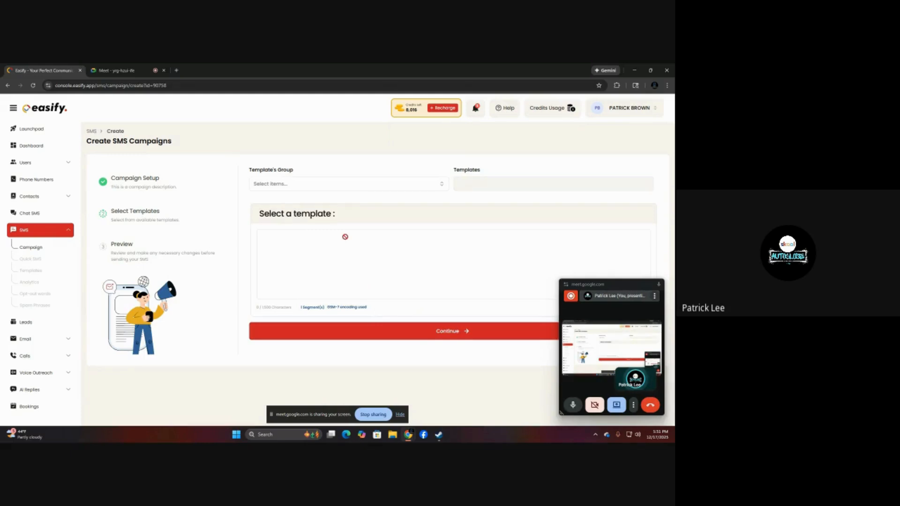
pyautogui.click(314, 189)
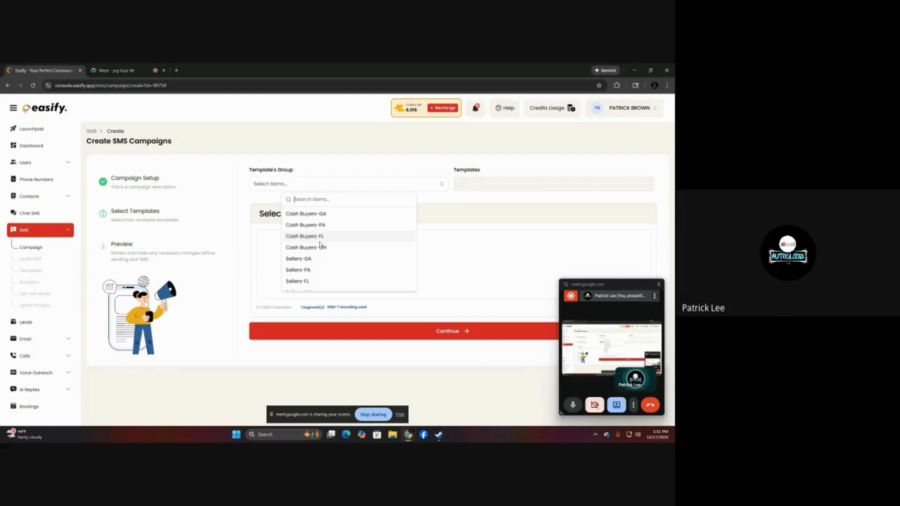
pyautogui.click(304, 271)
pyautogui.click(483, 187)
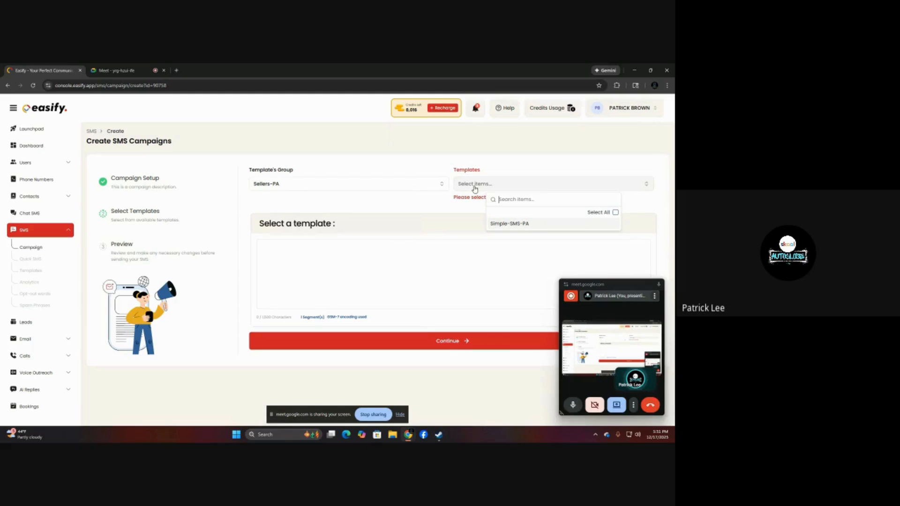
pyautogui.click(509, 223)
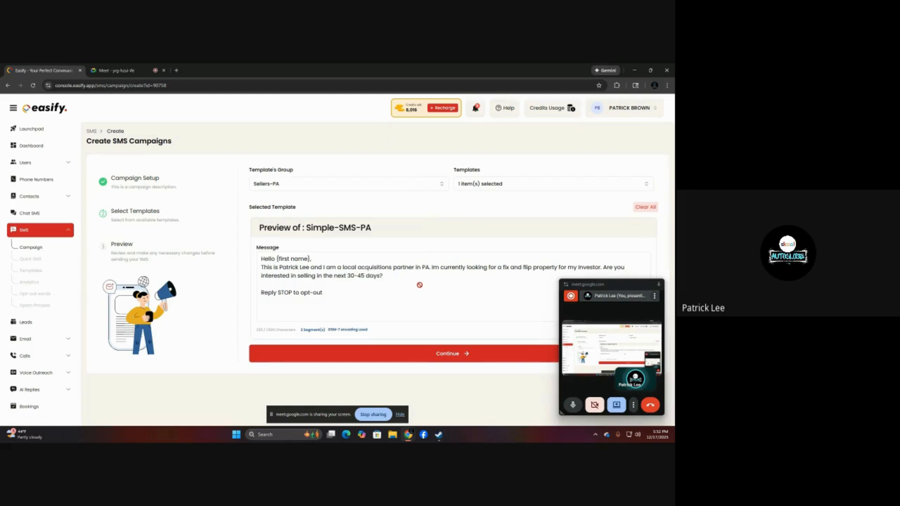
# Continue to the campaign preview and schedule the SMS campaign for December 18, 2025 at 11:30.
pyautogui.click(418, 355)
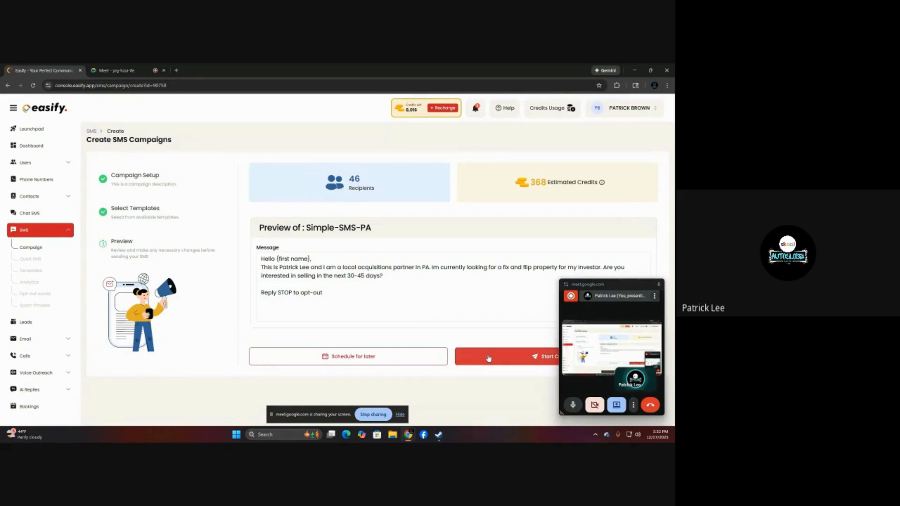
pyautogui.click(396, 364)
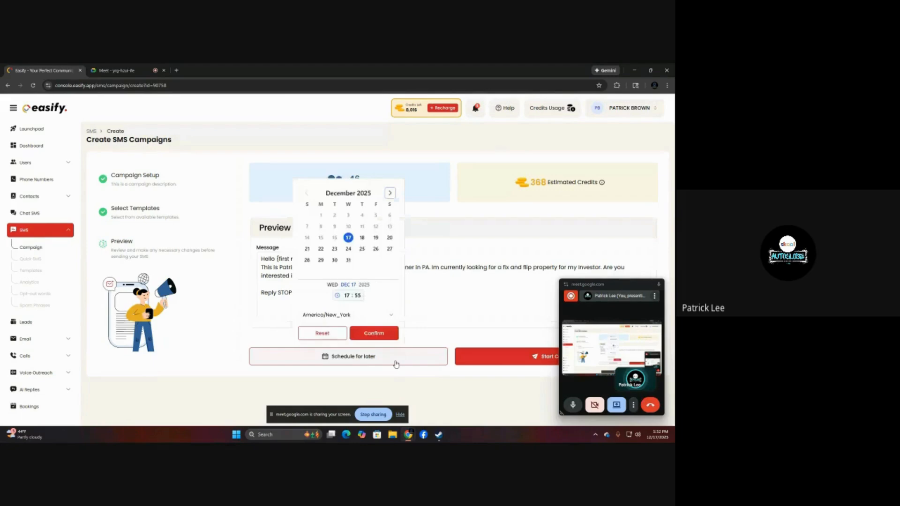
pyautogui.click(361, 238)
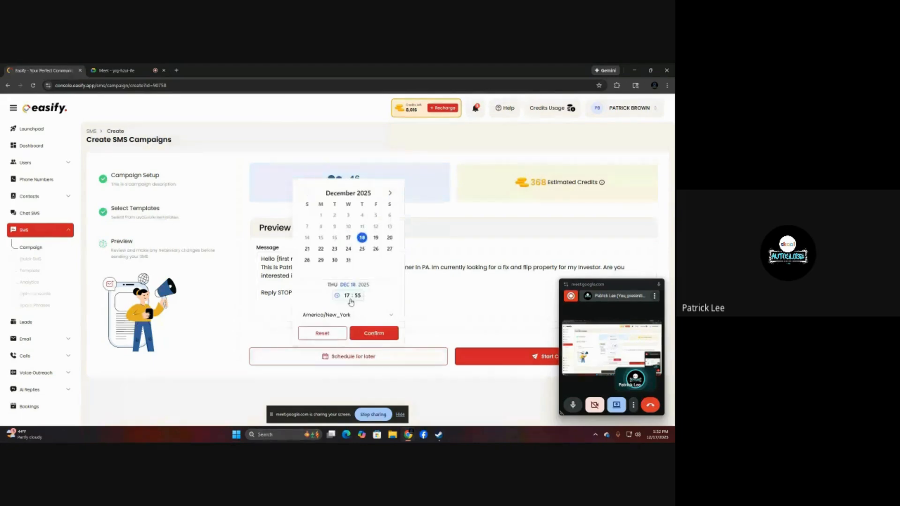
pyautogui.click(347, 296)
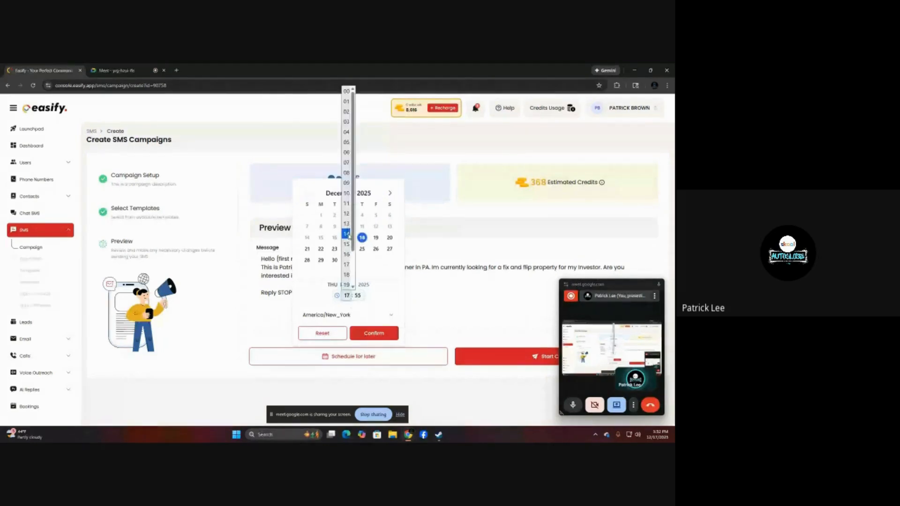
pyautogui.click(346, 203)
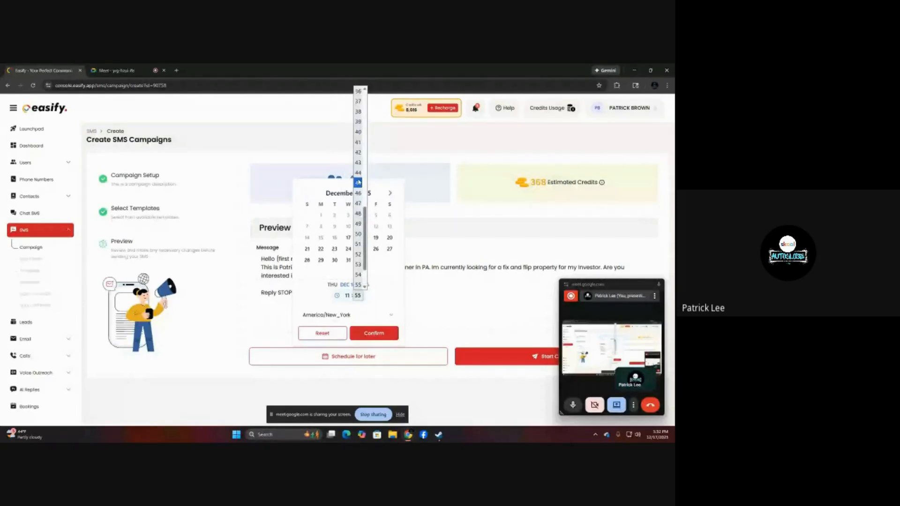
pyautogui.scroll(3, 358, 182)
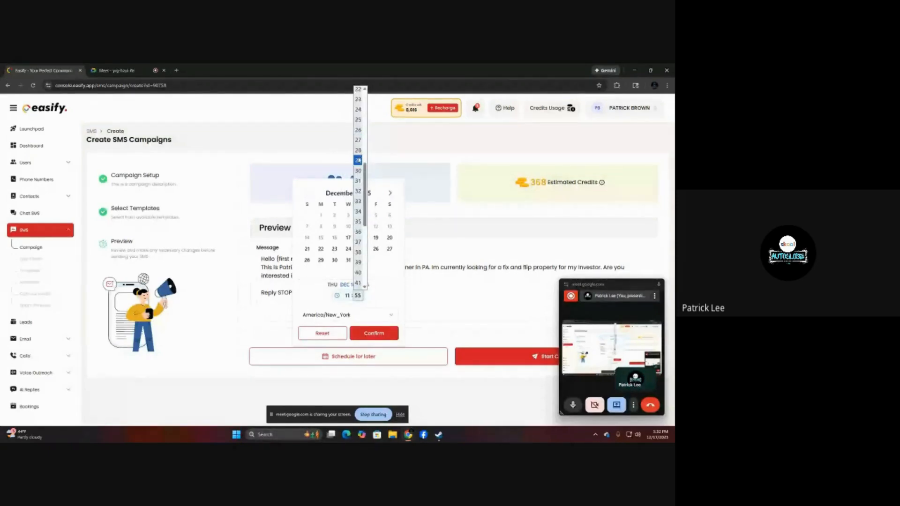
pyautogui.click(358, 170)
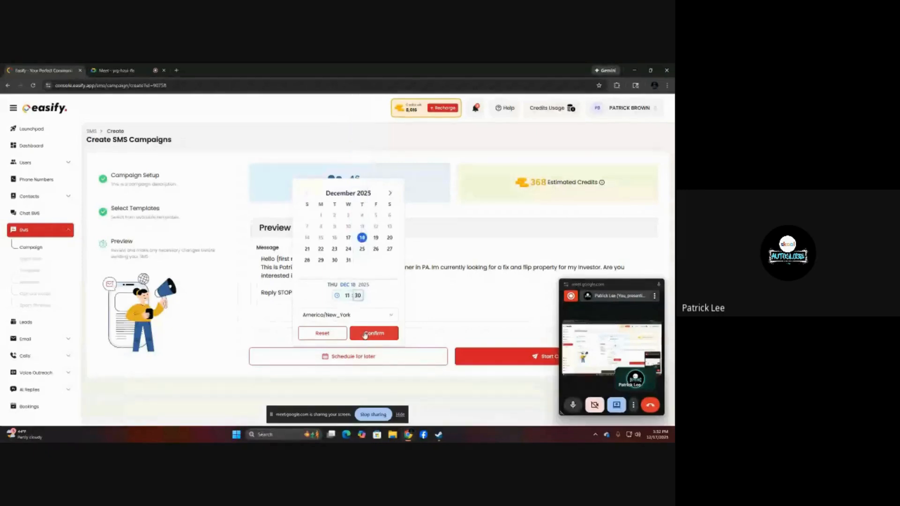
pyautogui.click(365, 334)
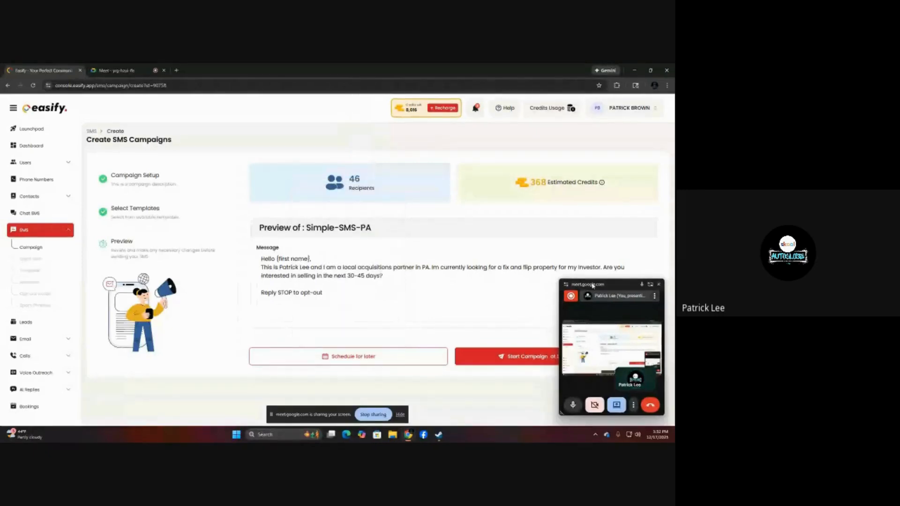
# Start the scheduled campaign and accept the compliance notice, moving the meeting overlays out of the way.
pyautogui.moveTo(593, 284); pyautogui.dragTo(148, 268)
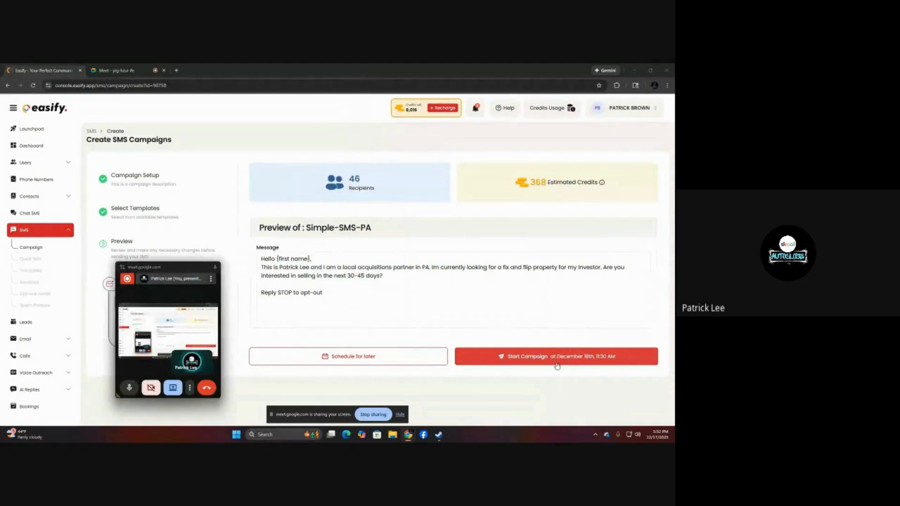
pyautogui.click(556, 365)
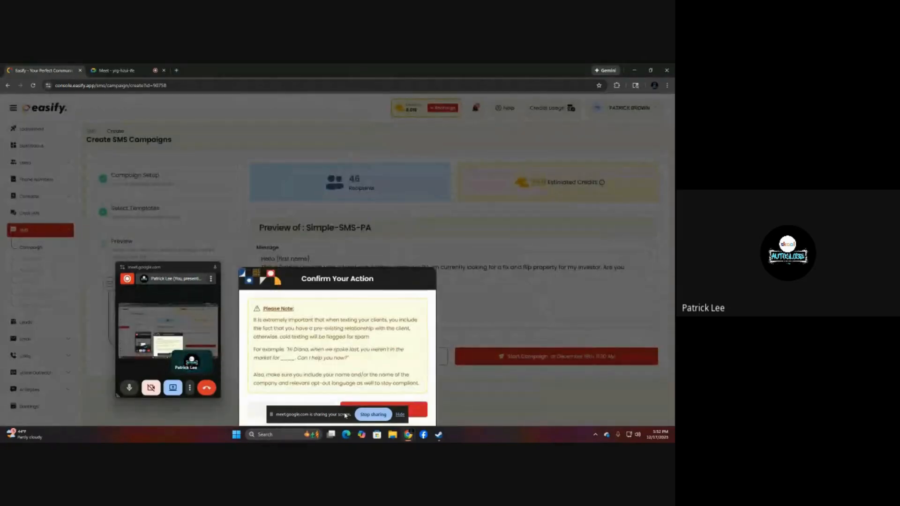
pyautogui.moveTo(346, 415); pyautogui.dragTo(545, 287)
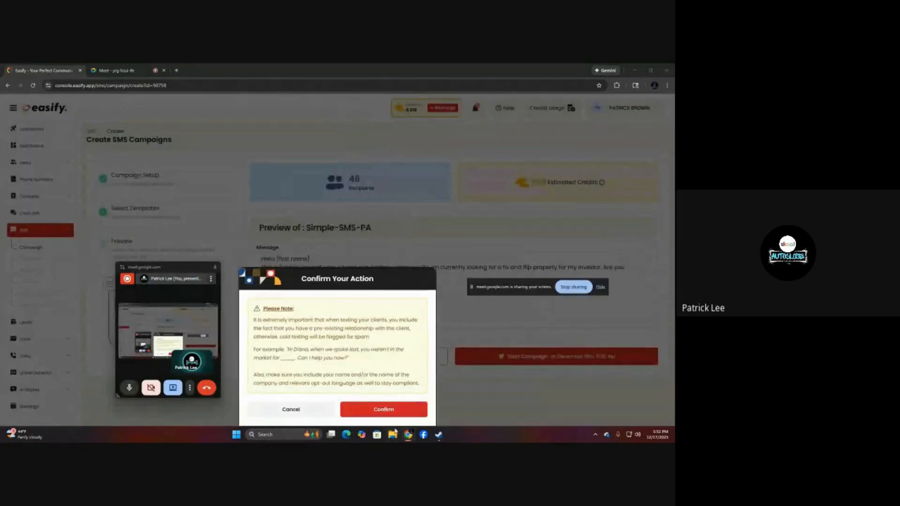
pyautogui.click(383, 413)
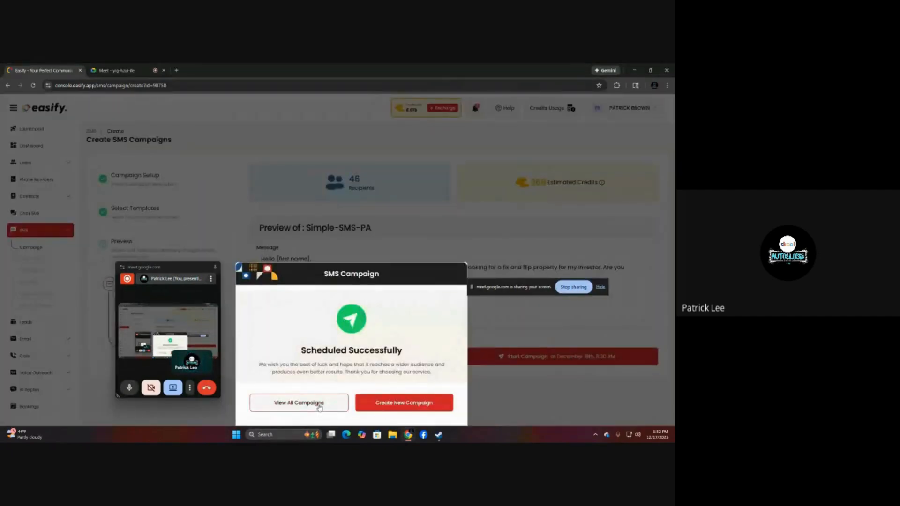
# View the list of all SMS campaigns and clear the meeting overlays away from the campaign rows.
pyautogui.click(296, 403)
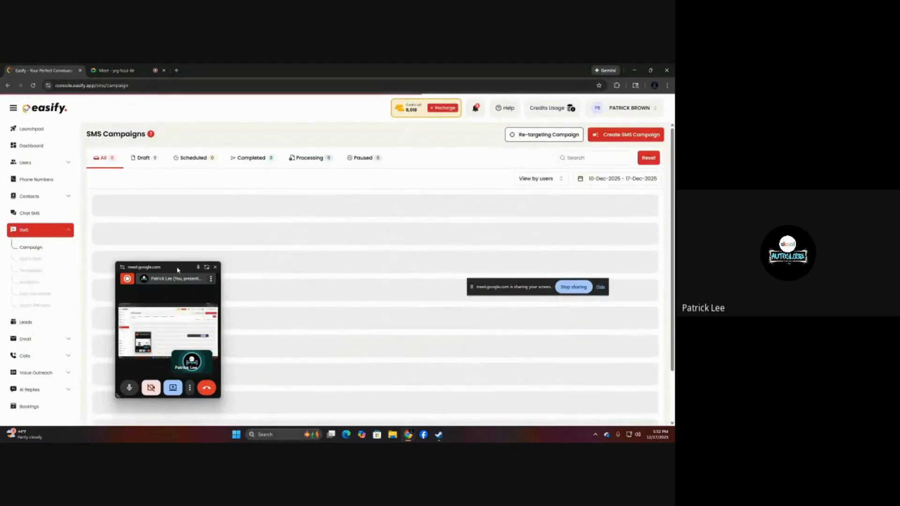
pyautogui.moveTo(178, 270); pyautogui.dragTo(608, 319)
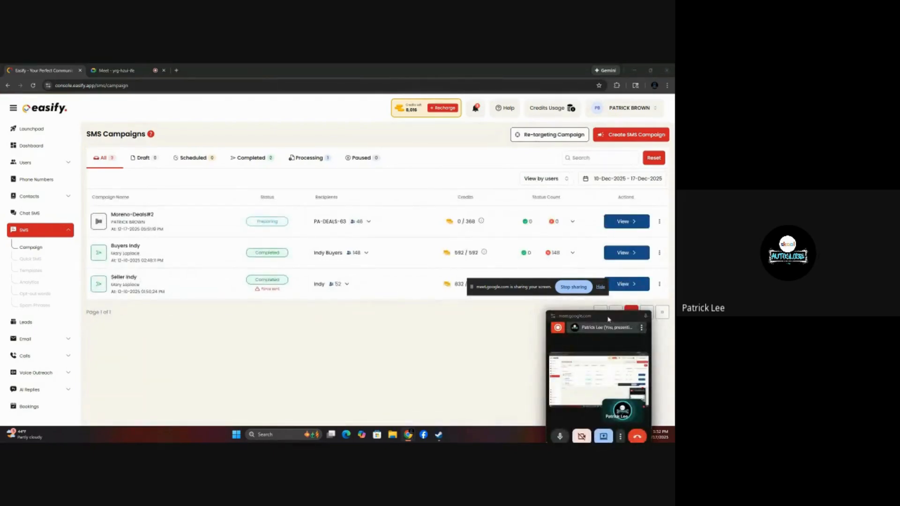
pyautogui.moveTo(608, 319); pyautogui.dragTo(628, 306)
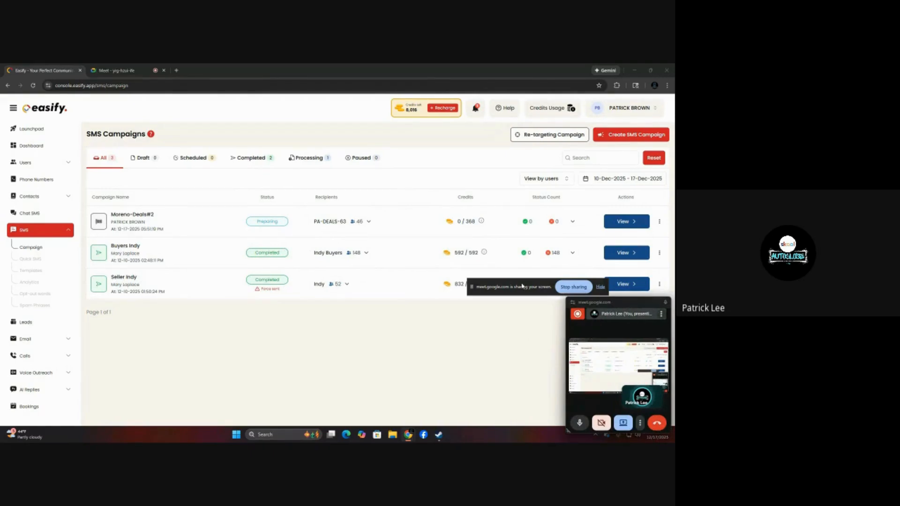
pyautogui.moveTo(522, 286); pyautogui.dragTo(476, 414)
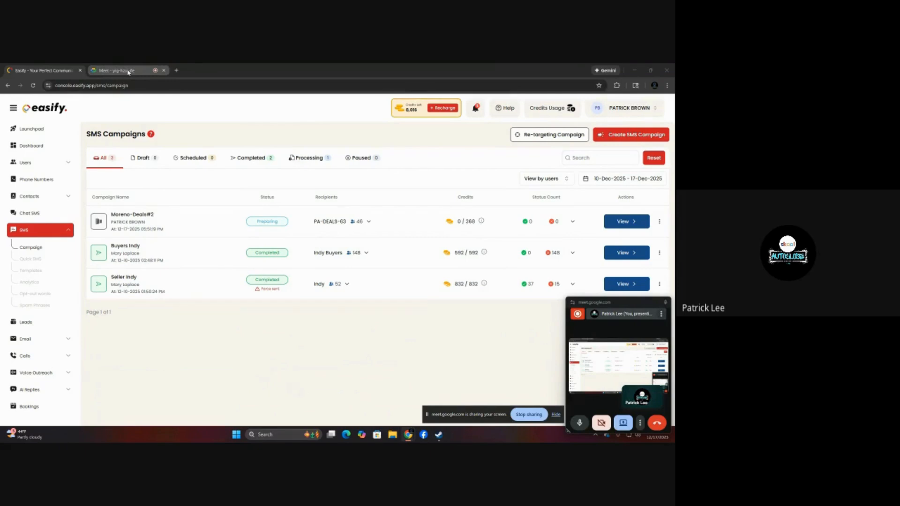
pyautogui.moveTo(128, 72)
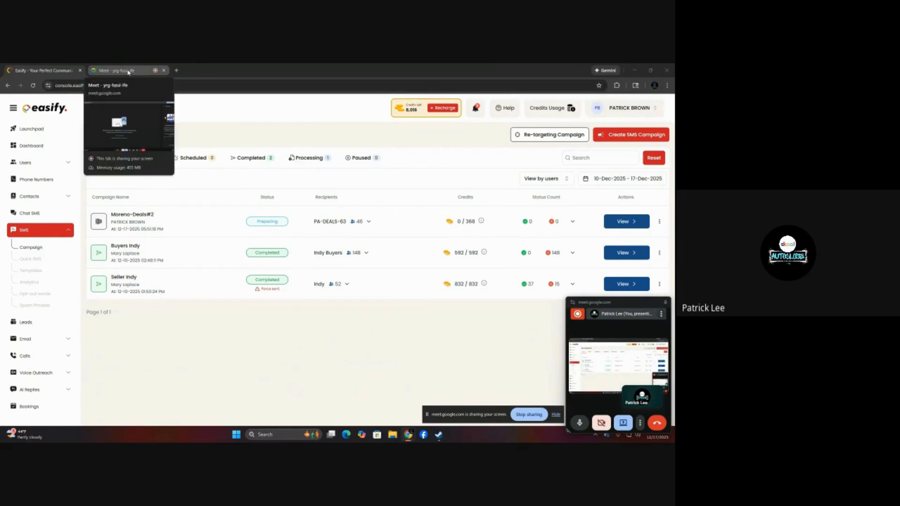